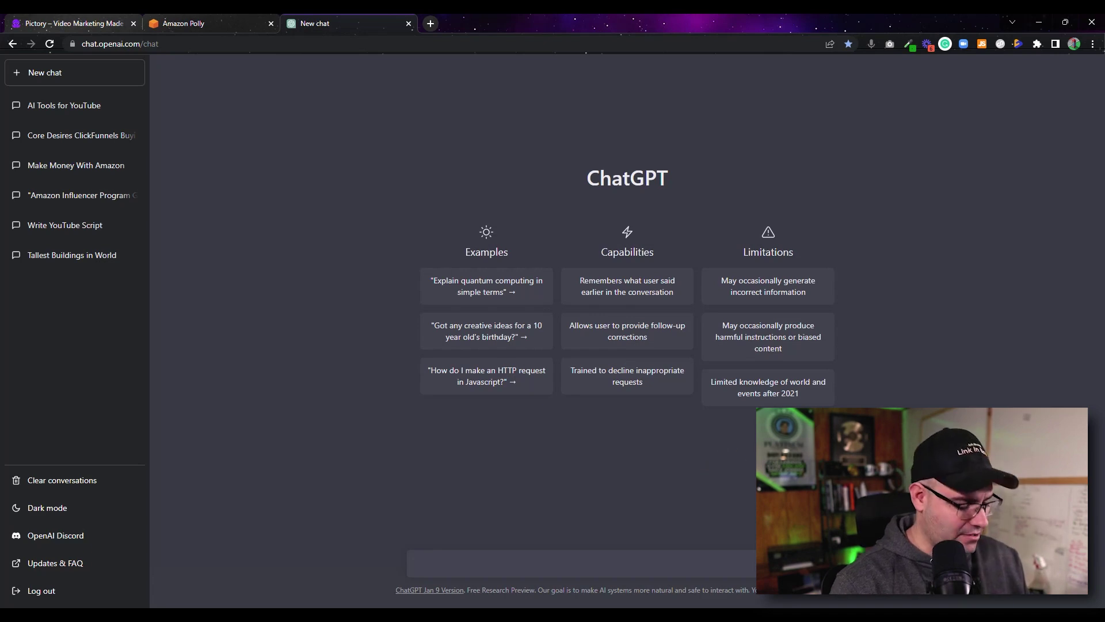
# Ask ChatGPT for a top 10 fastest cars YouTube outline and read through the reply
pyautogui.write('write a')
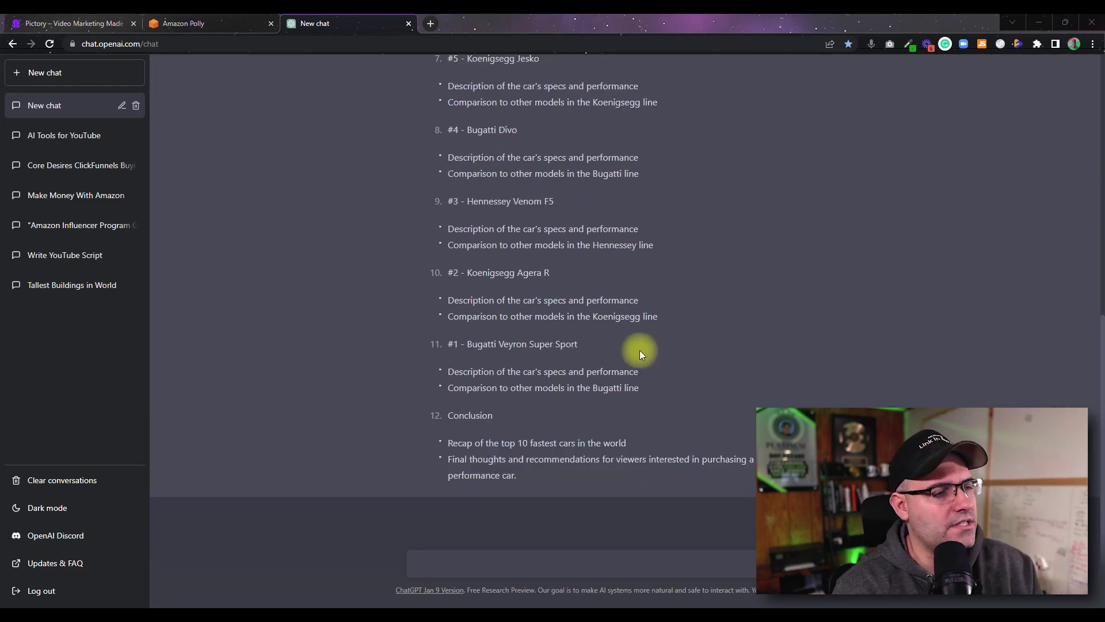
pyautogui.scroll(9, 640, 350)
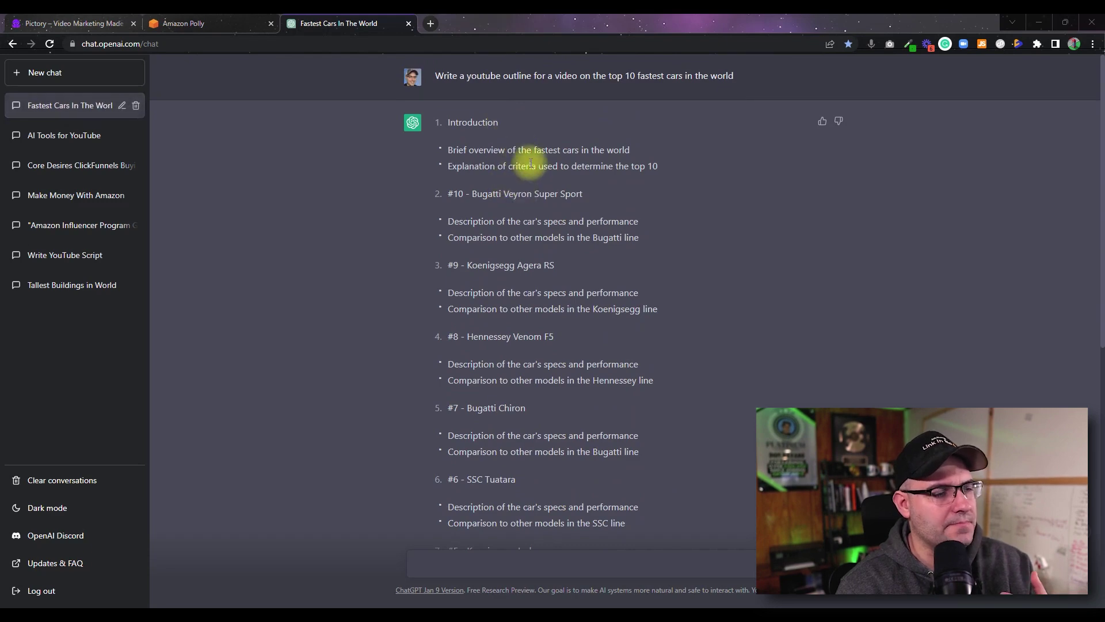
pyautogui.scroll(-9, 519, 210)
pyautogui.scroll(7, 520, 210)
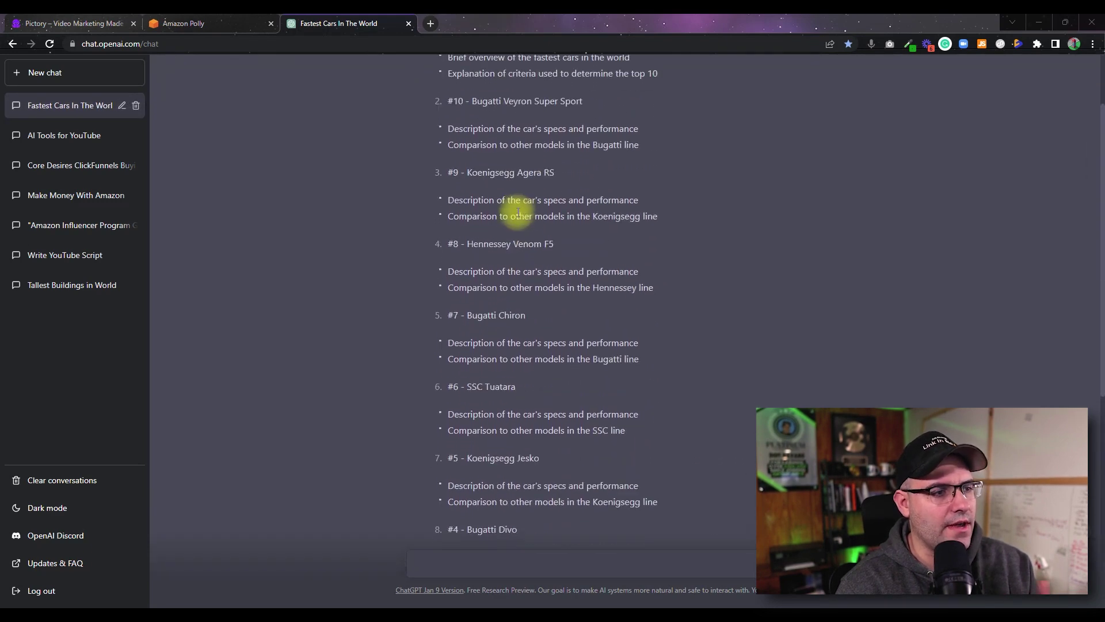
pyautogui.scroll(-6, 518, 212)
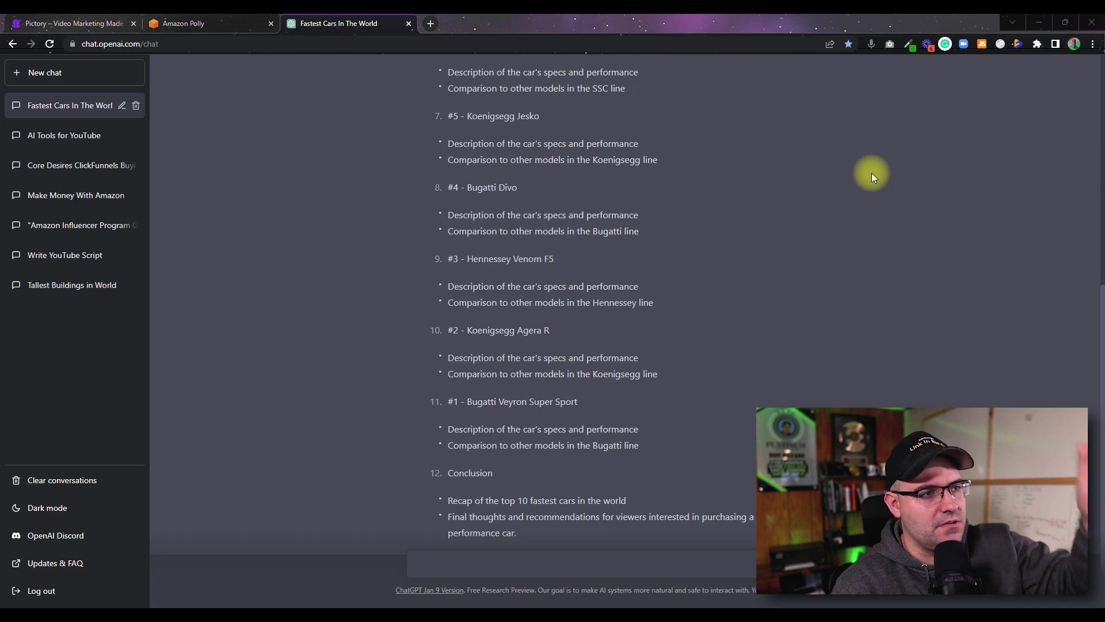
pyautogui.scroll(-1, 584, 500)
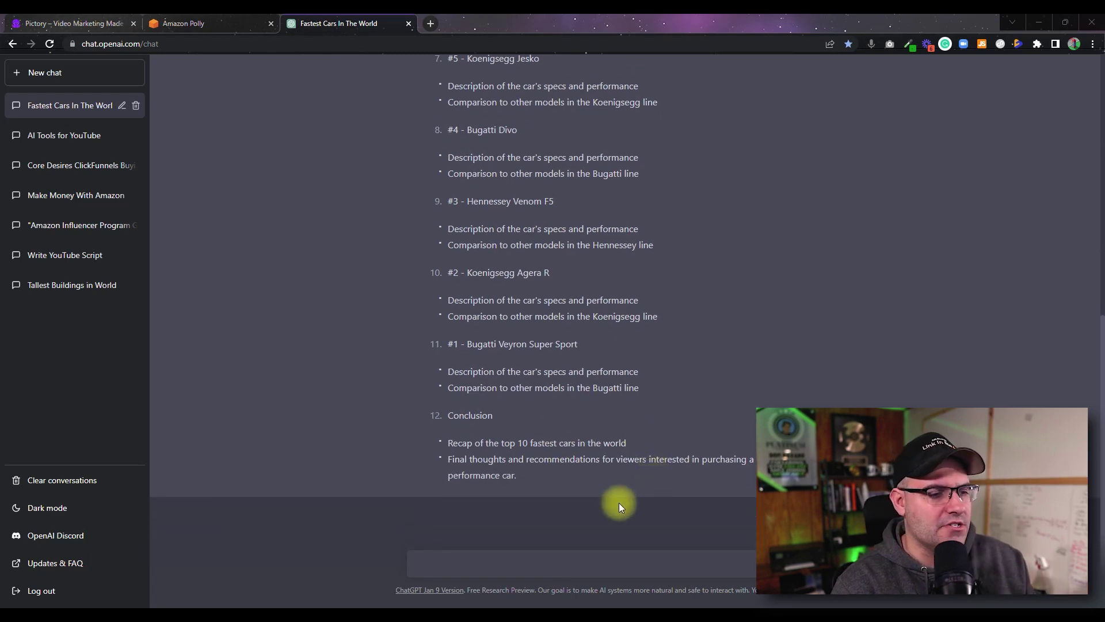
pyautogui.click(581, 570)
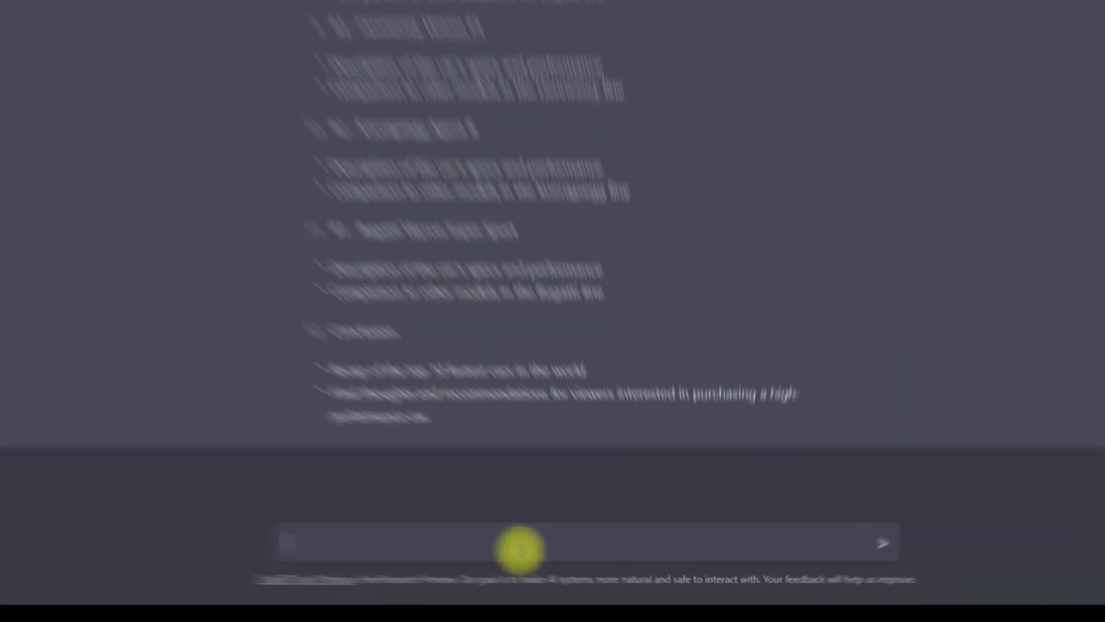
# Ask ChatGPT to expand the outline into a full narrated video script
pyautogui.write('great! not make it a full video script')
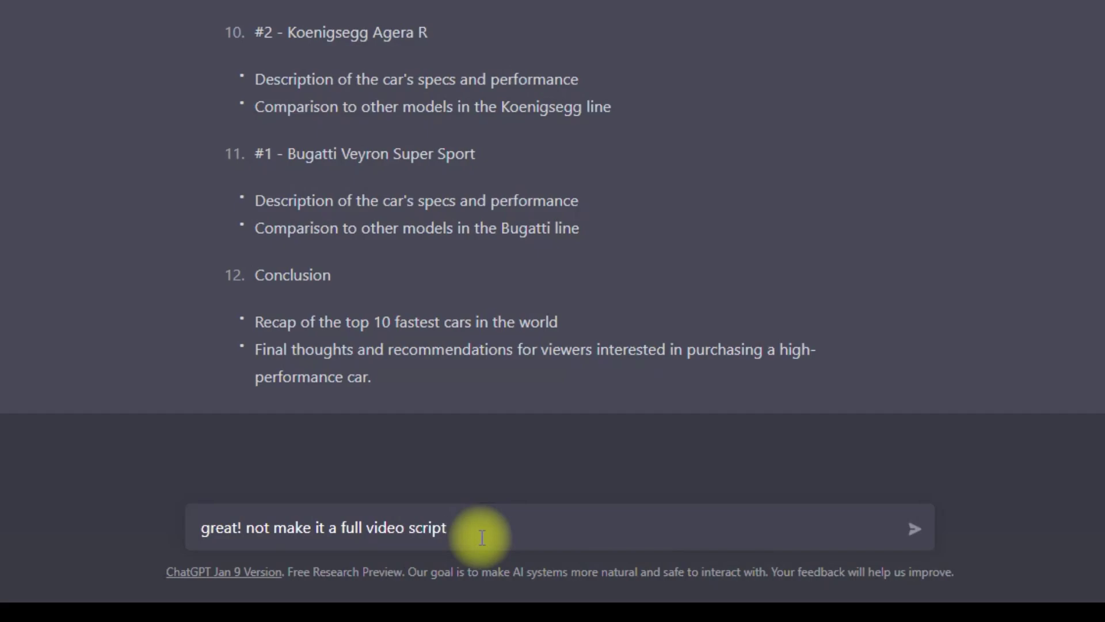
pyautogui.press('Return')
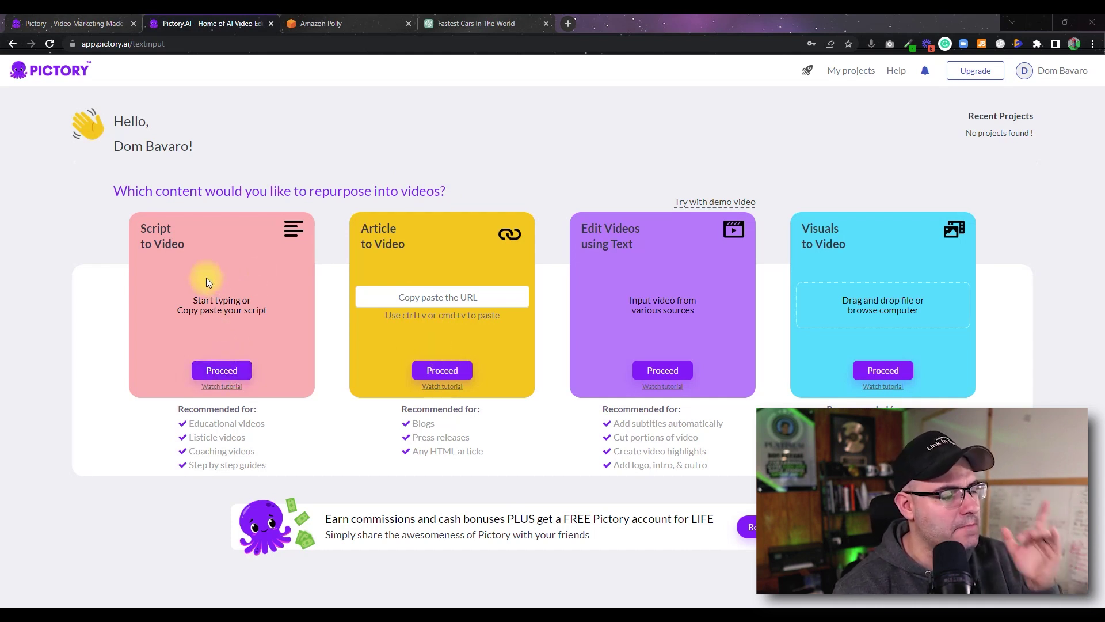
# Paste the copied ChatGPT car script into a new Pictory Script to Video project and proceed
pyautogui.click(224, 371)
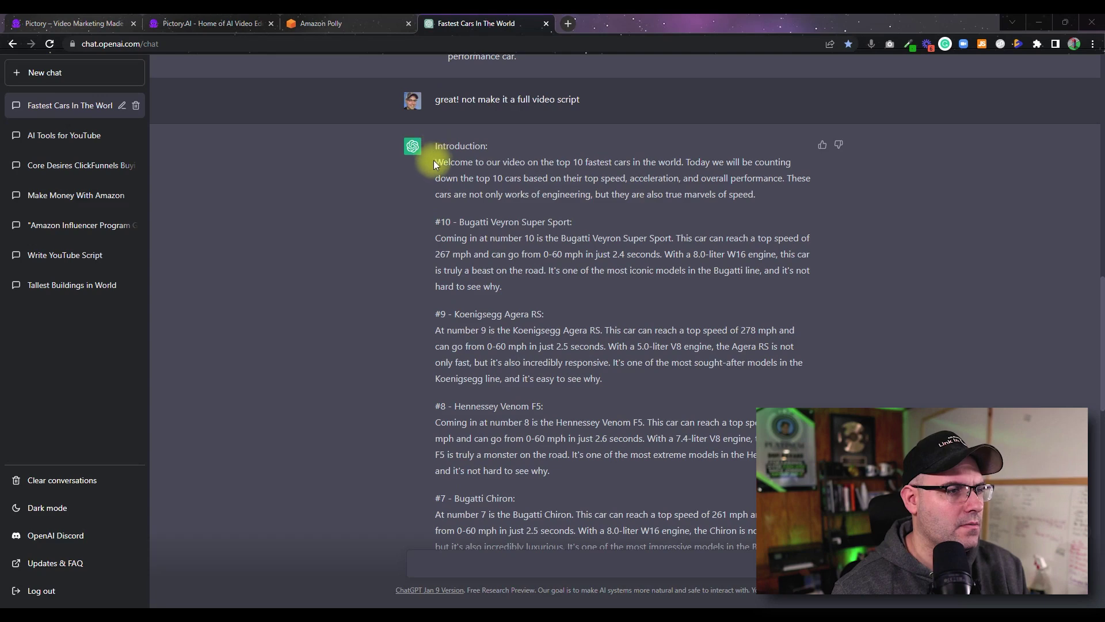
pyautogui.moveTo(433, 160); pyautogui.dragTo(549, 379)
pyautogui.hotkey('ctrl', 'c')
pyautogui.scroll(-15, 548, 354)
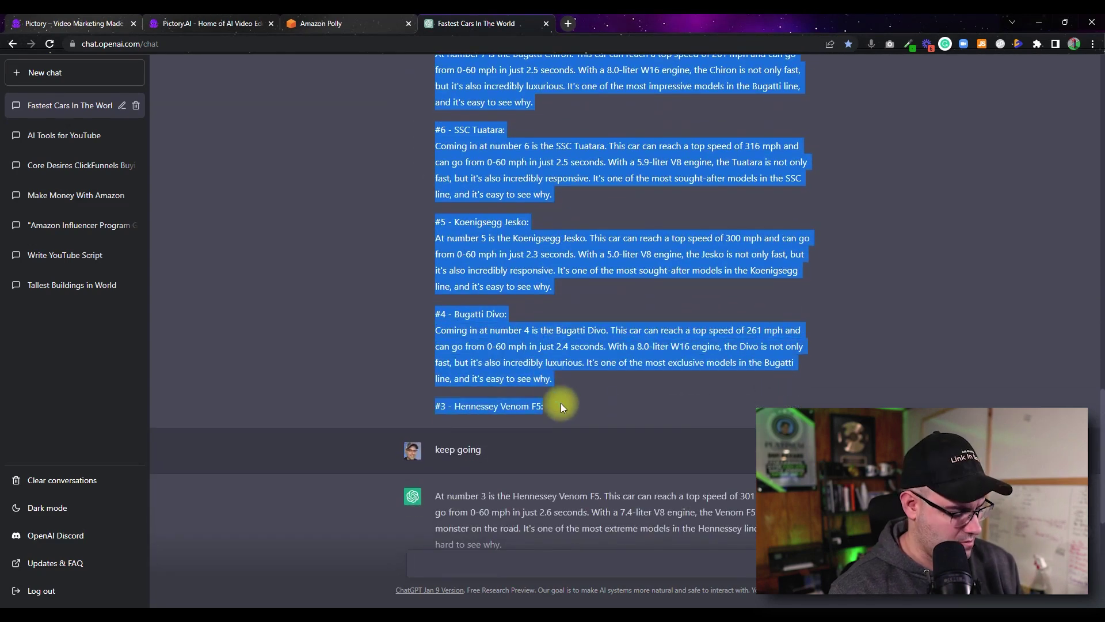
pyautogui.click(232, 22)
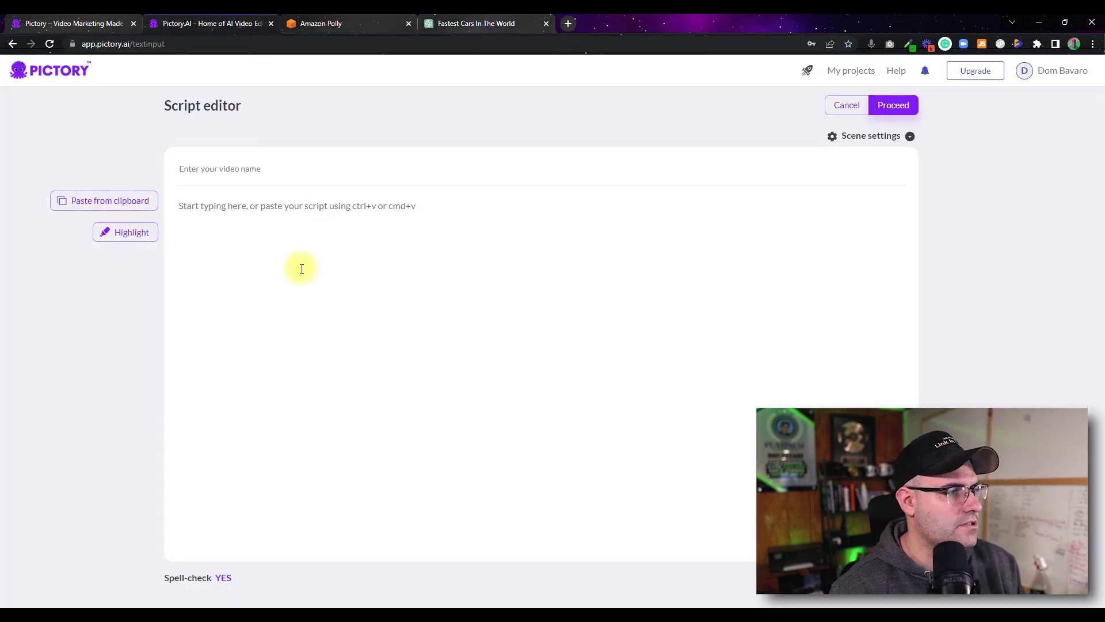
pyautogui.hotkey('ctrl', 'v')
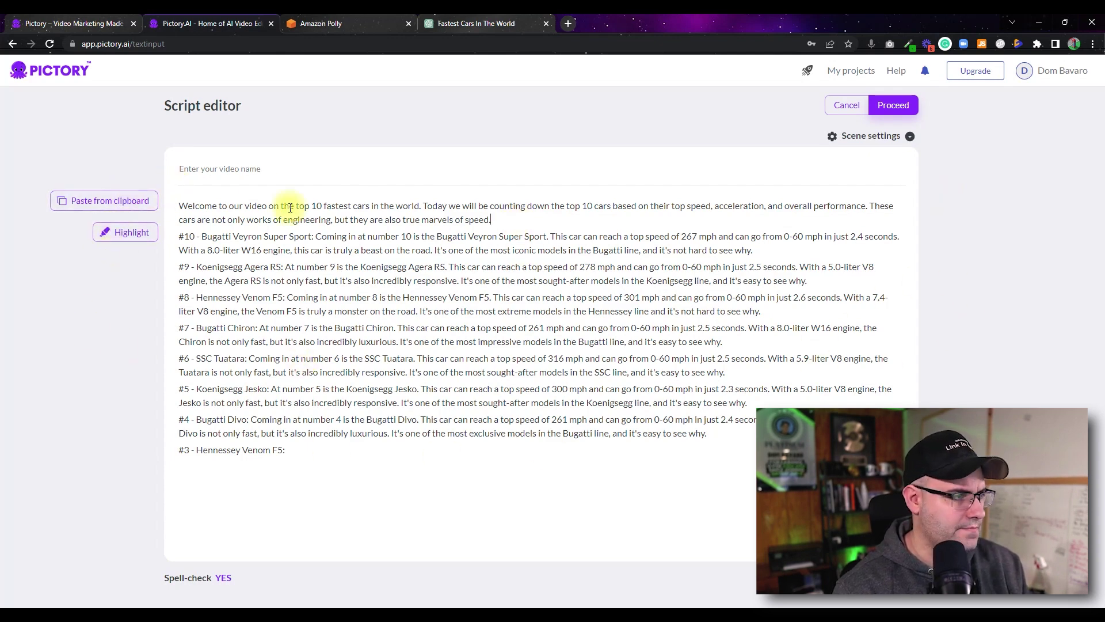
pyautogui.click(892, 106)
pyautogui.moveTo(249, 262)
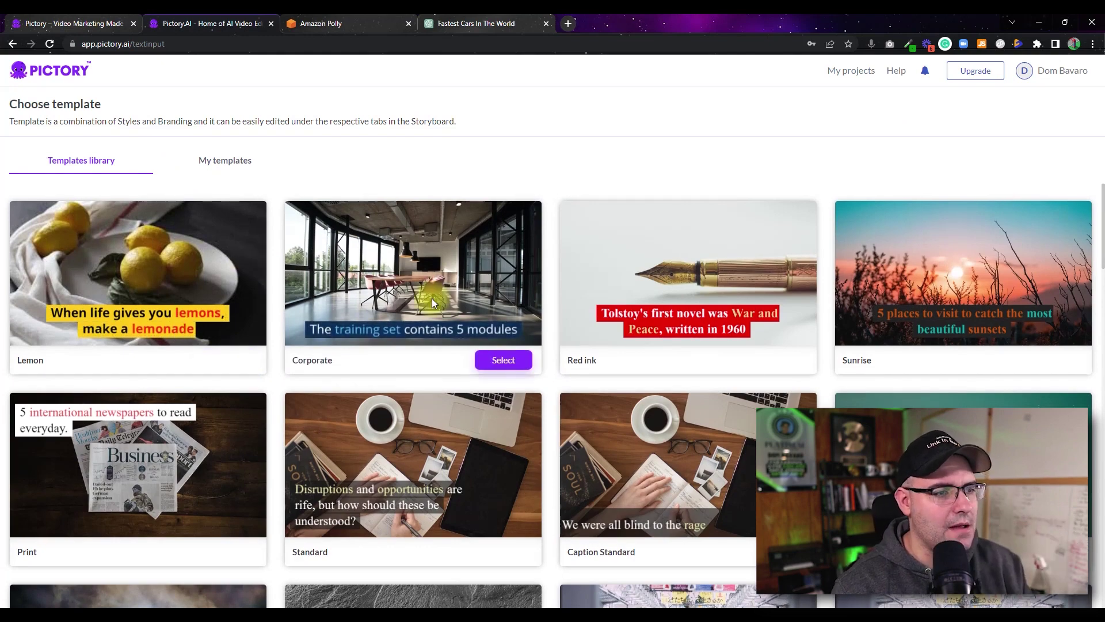
# Scroll through the Pictory video template library cards
pyautogui.scroll(-2, 432, 298)
pyautogui.scroll(-3, 432, 357)
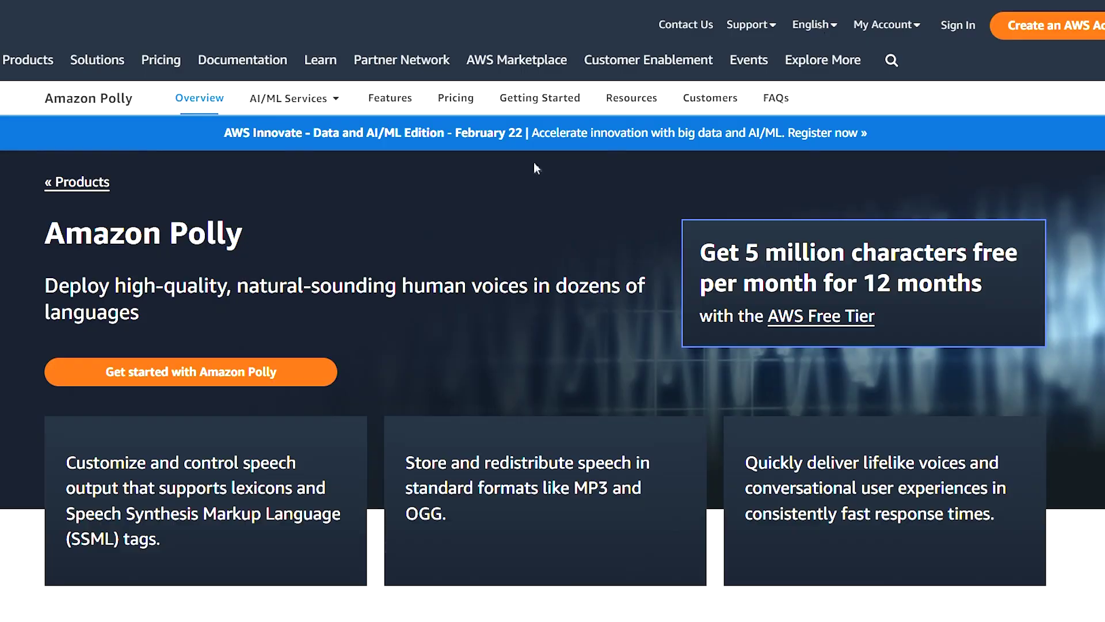
# Scroll down through the Amazon Polly product overview page
pyautogui.scroll(-3, 335, 201)
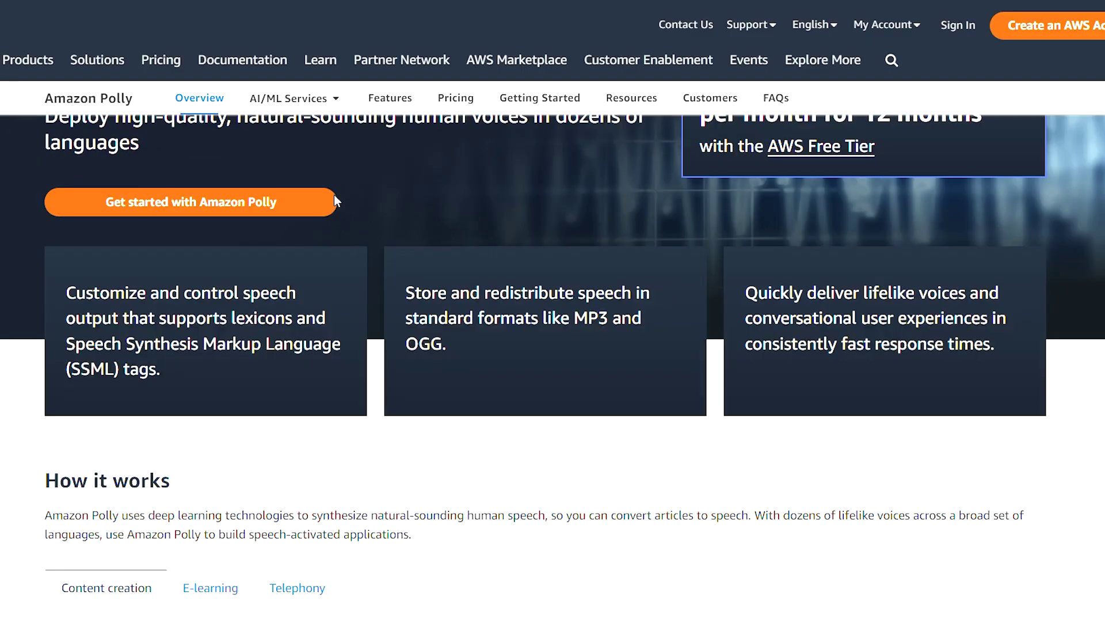
pyautogui.scroll(-6, 335, 201)
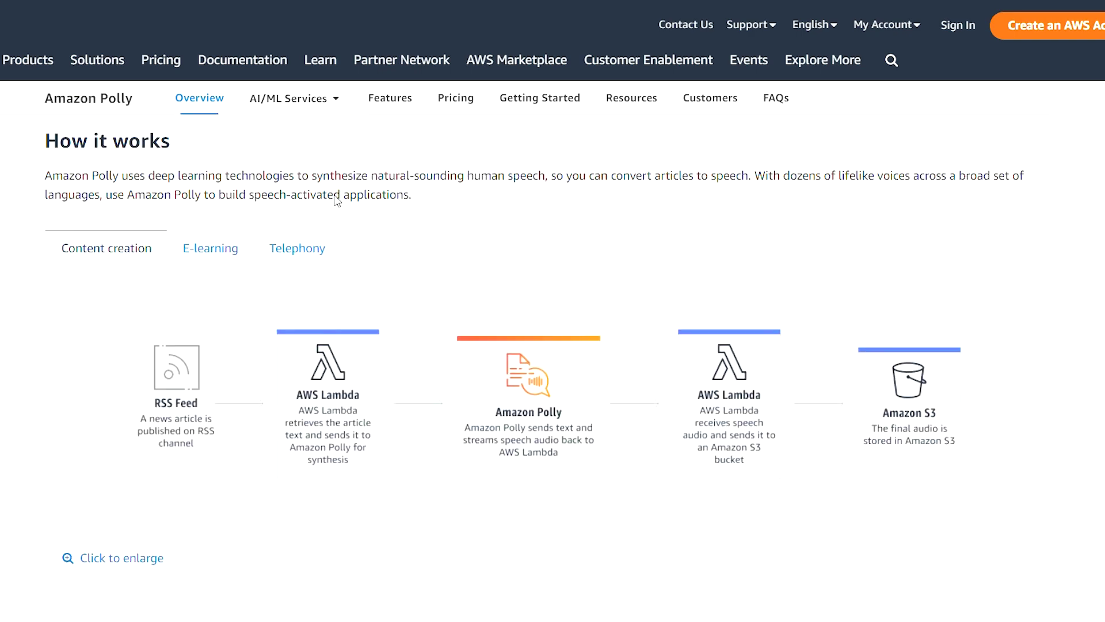
pyautogui.scroll(-5, 337, 200)
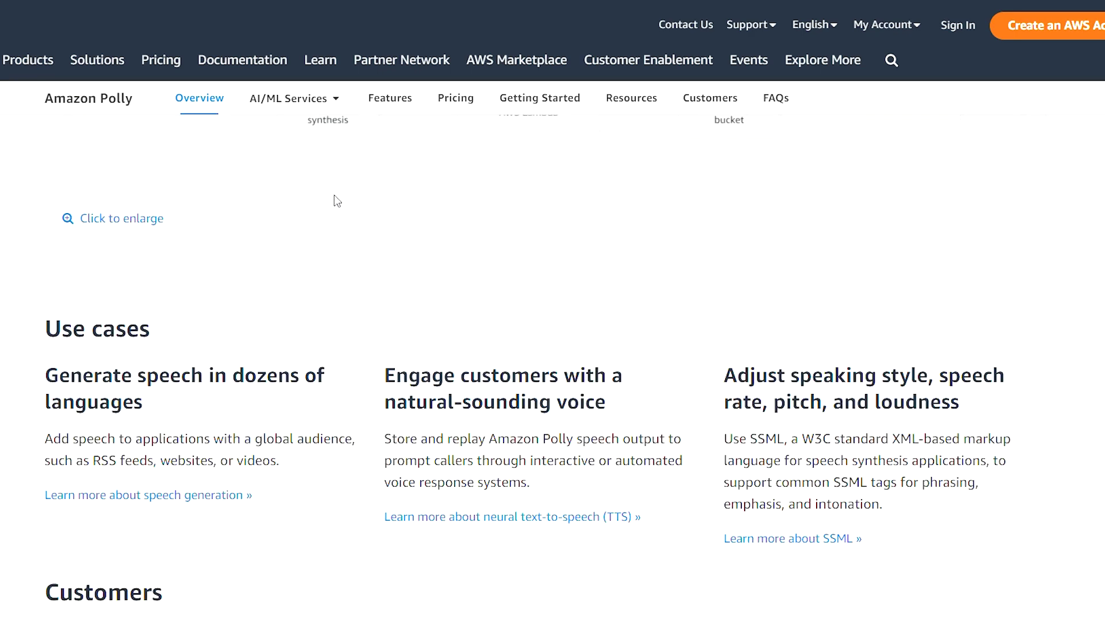
pyautogui.scroll(-6, 337, 201)
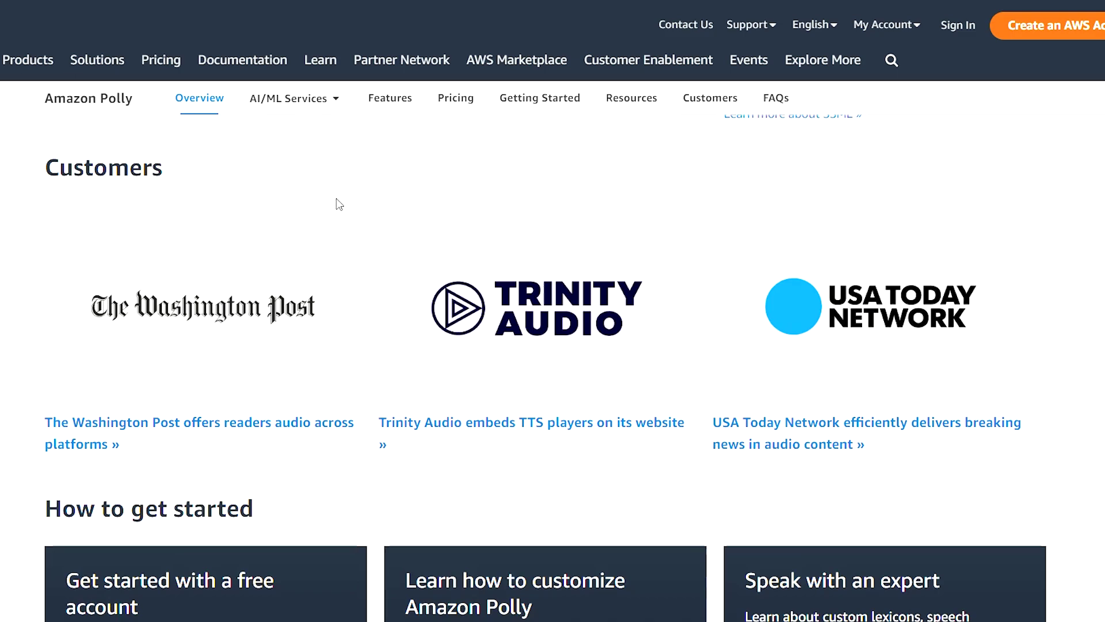
pyautogui.scroll(-6, 339, 204)
pyautogui.scroll(-3, 340, 205)
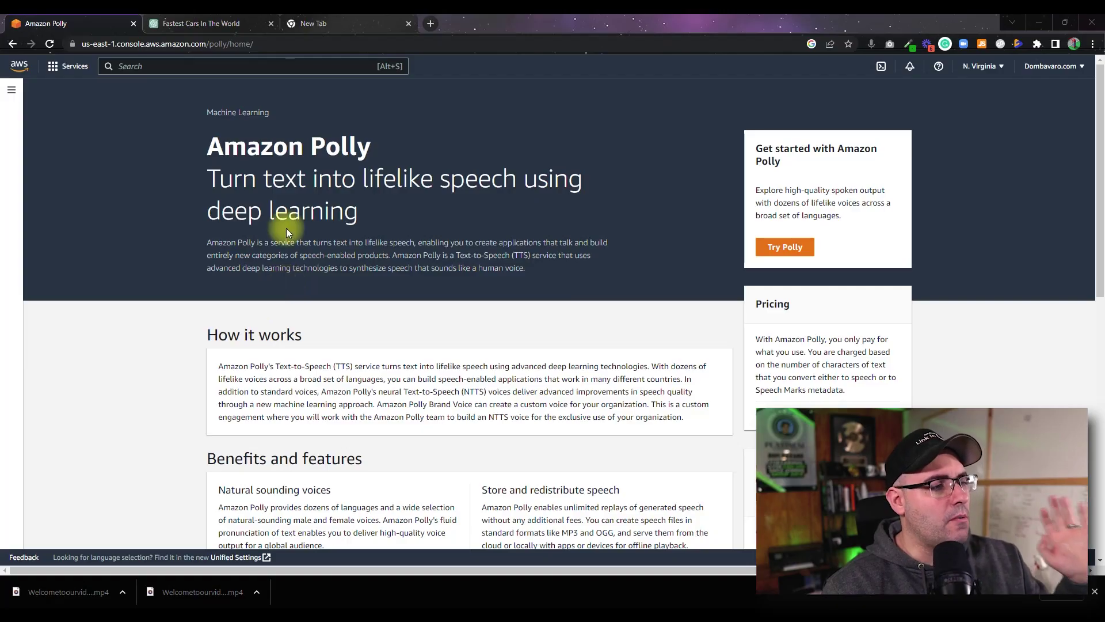
# Replace Polly's sample input text with the 2601-character fastest-cars script from ChatGPT
pyautogui.click(790, 255)
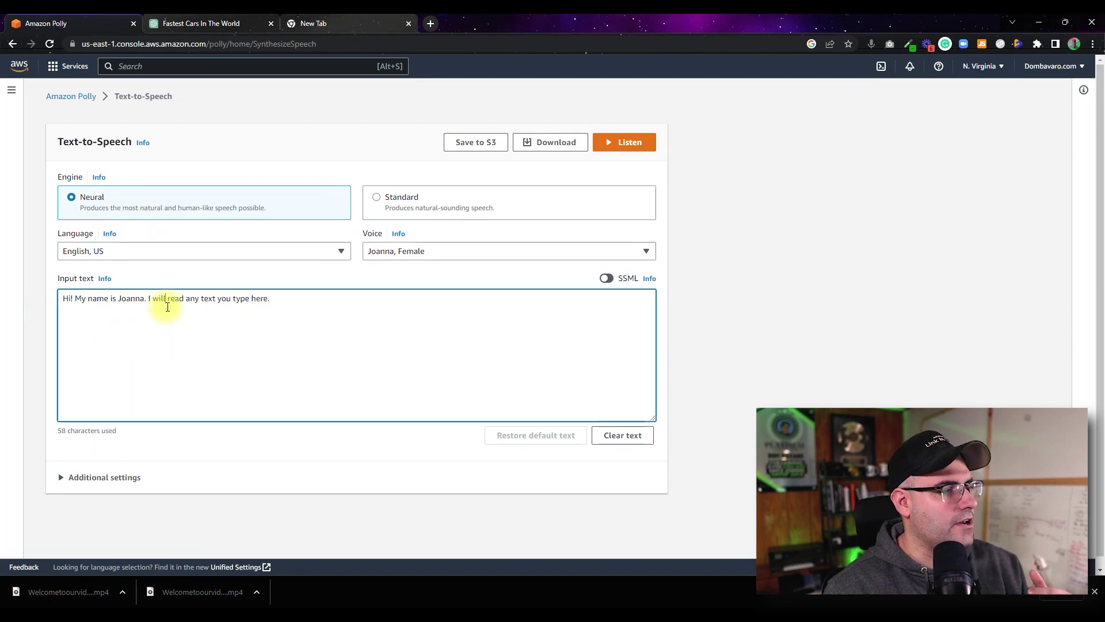
pyautogui.click(227, 21)
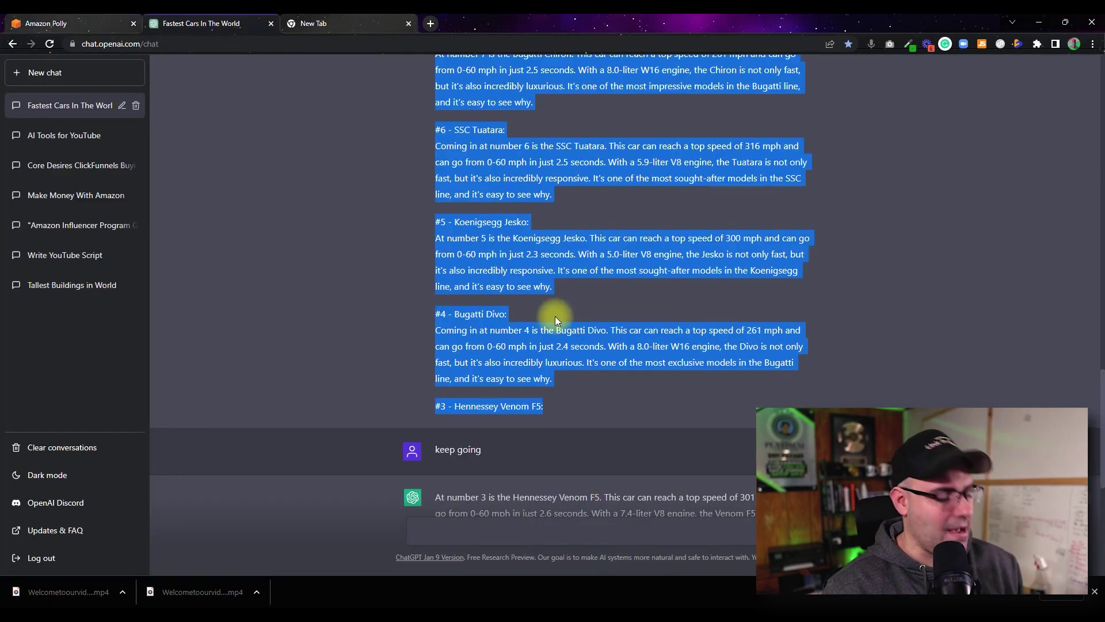
pyautogui.click(81, 22)
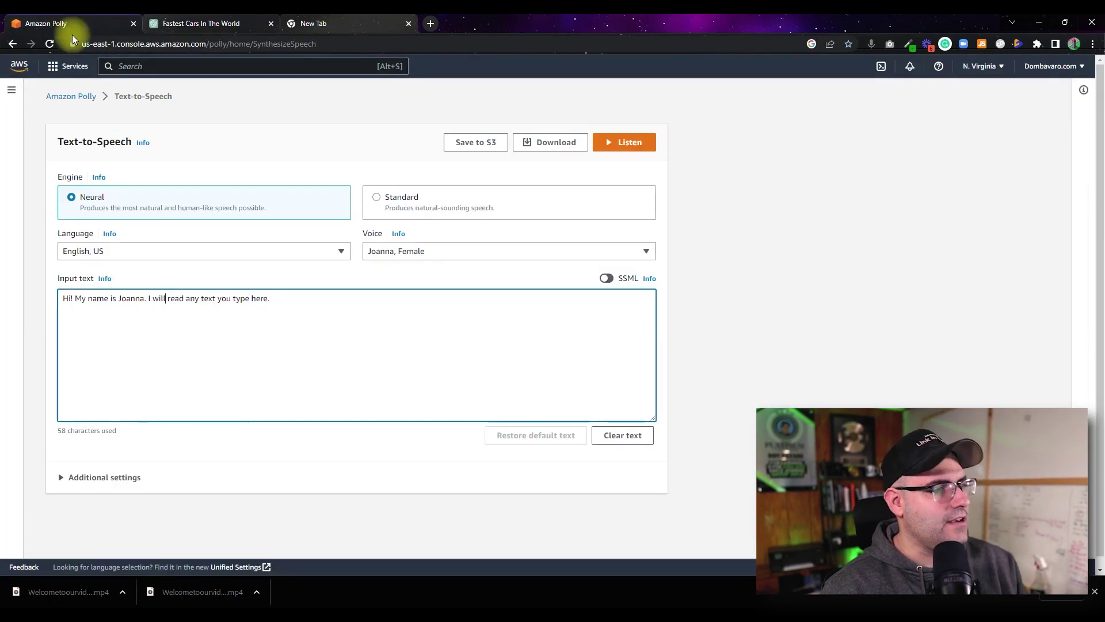
pyautogui.hotkey('ctrl', 'v')
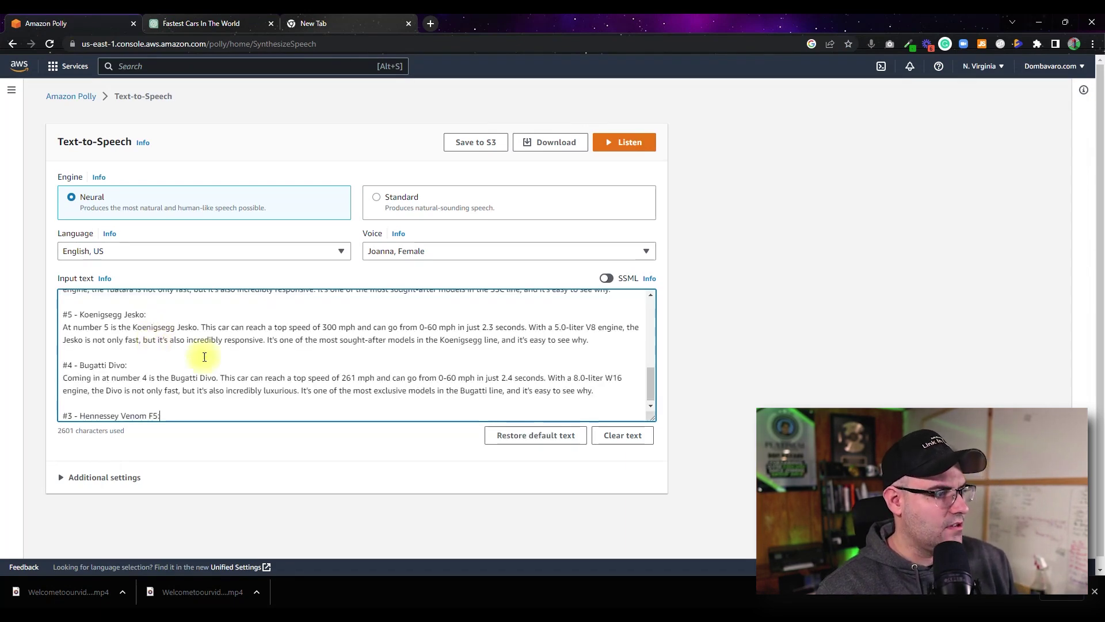
pyautogui.scroll(5, 234, 366)
pyautogui.scroll(-5, 234, 367)
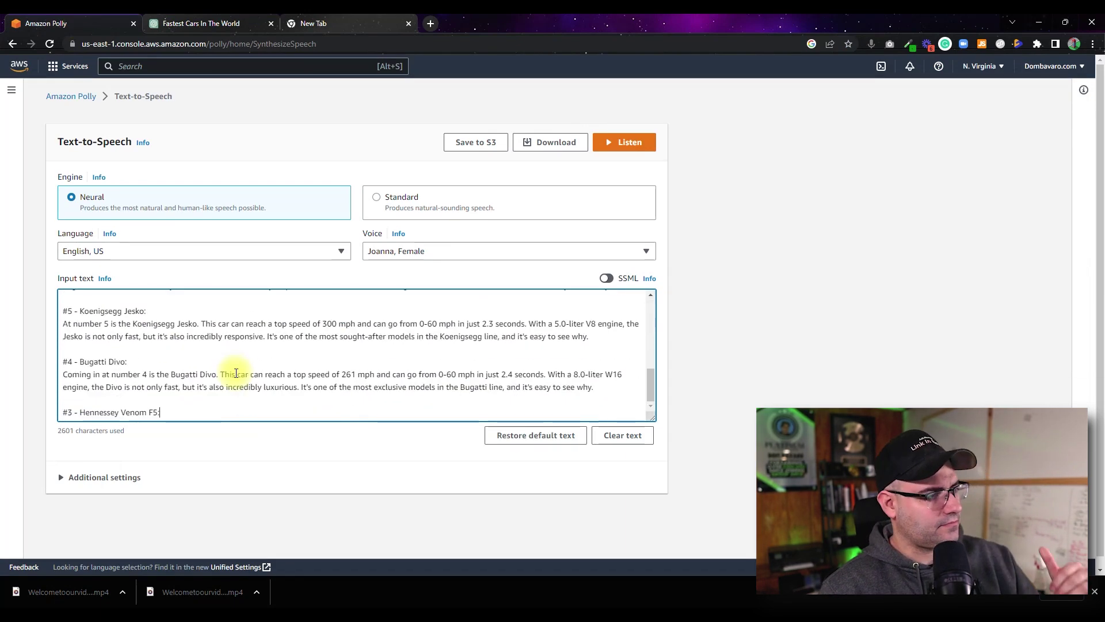
pyautogui.scroll(-3, 444, 338)
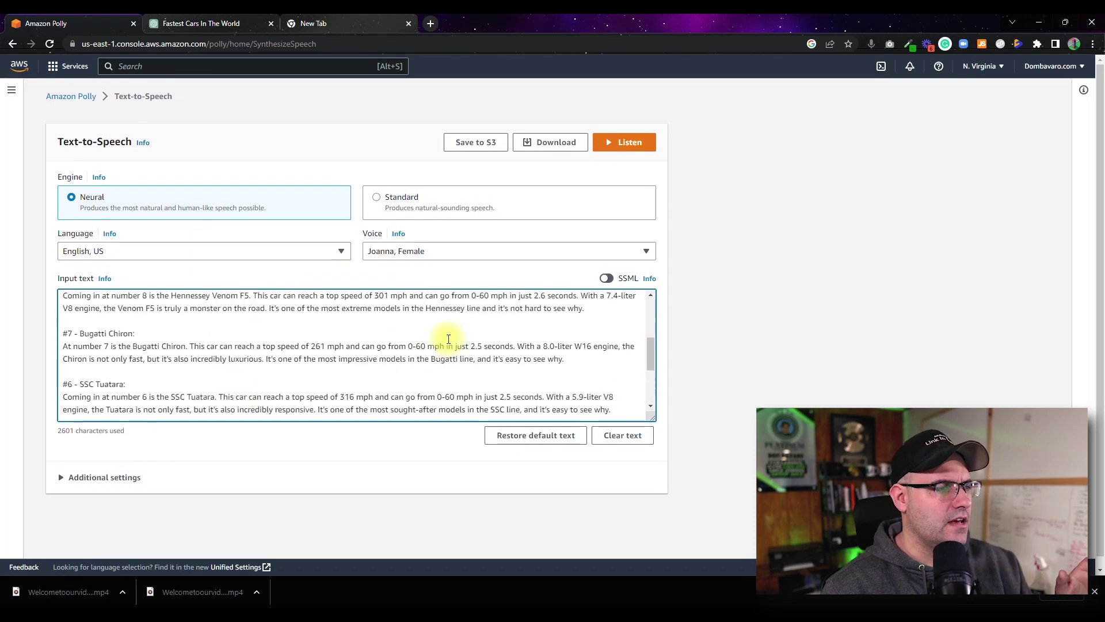
pyautogui.scroll(10, 444, 338)
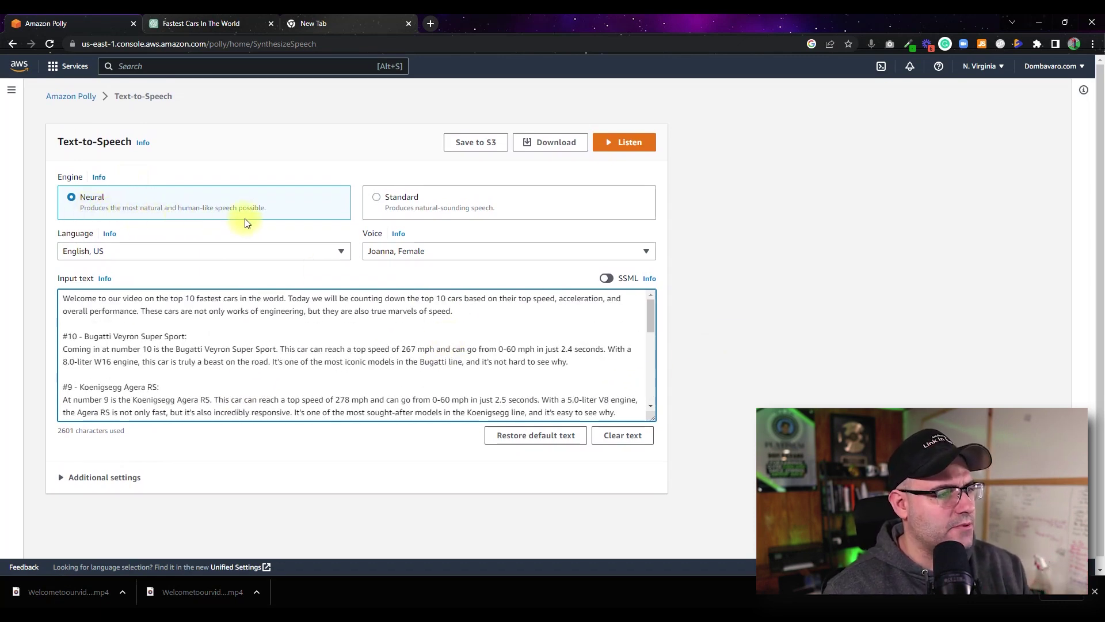
# Try the Kevin, Male voice on the car script, then bring back the voice list
pyautogui.click(414, 252)
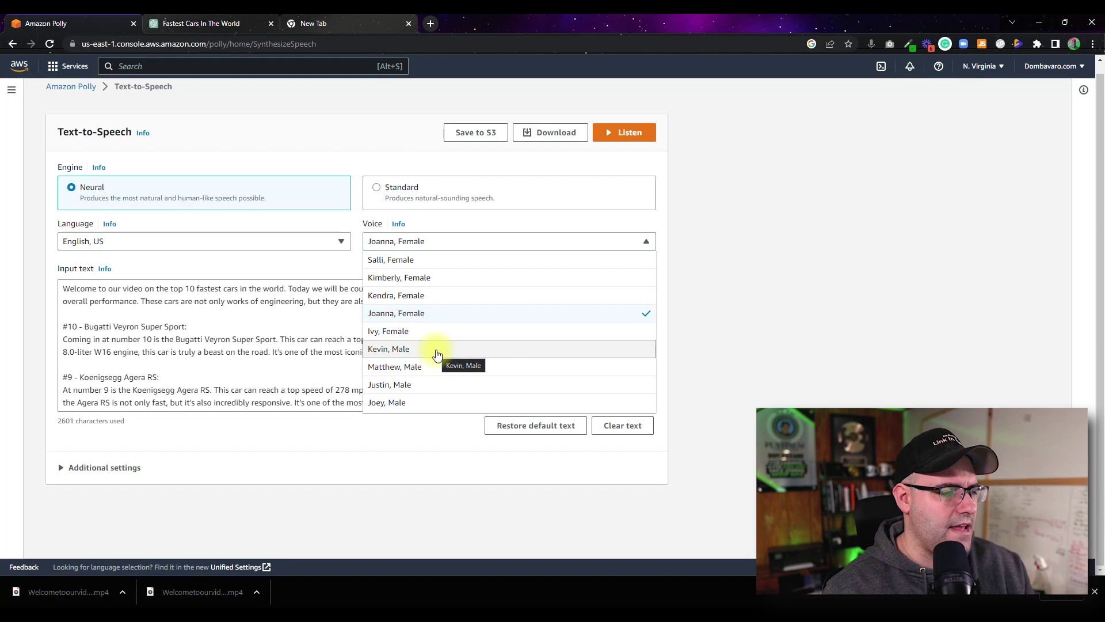
pyautogui.click(436, 353)
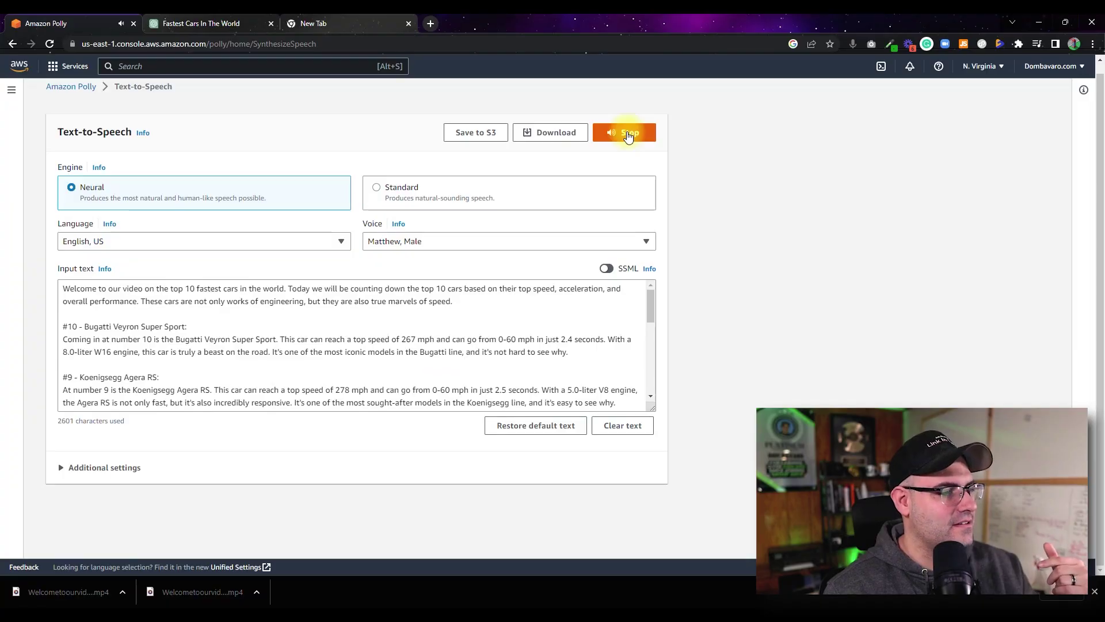
pyautogui.click(486, 241)
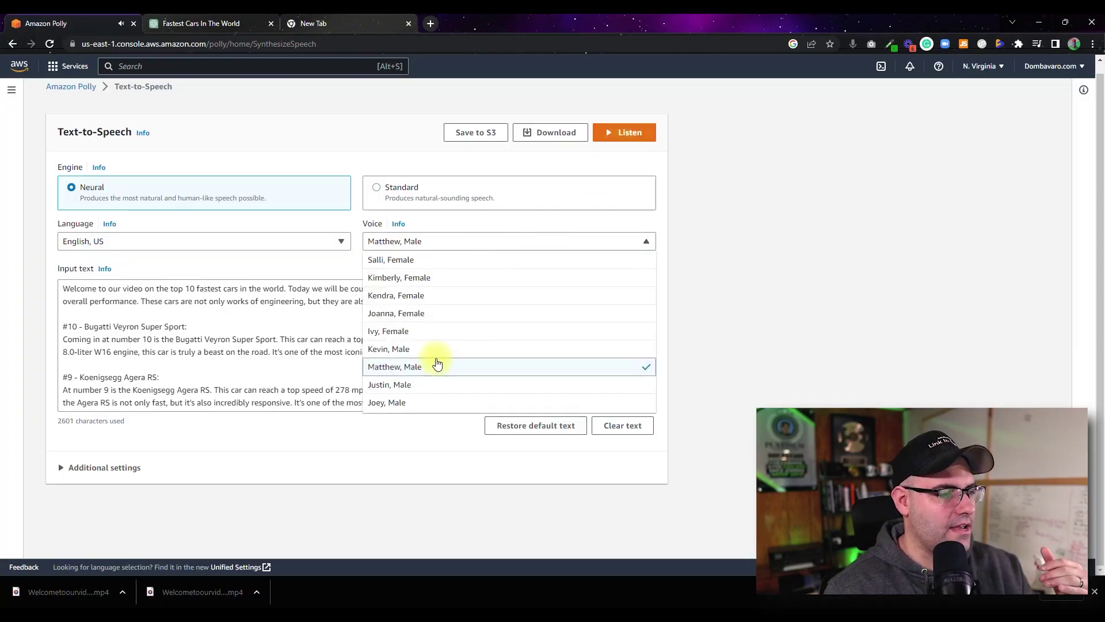
# Choose Justin, Male as the Polly narration voice
pyautogui.click(434, 385)
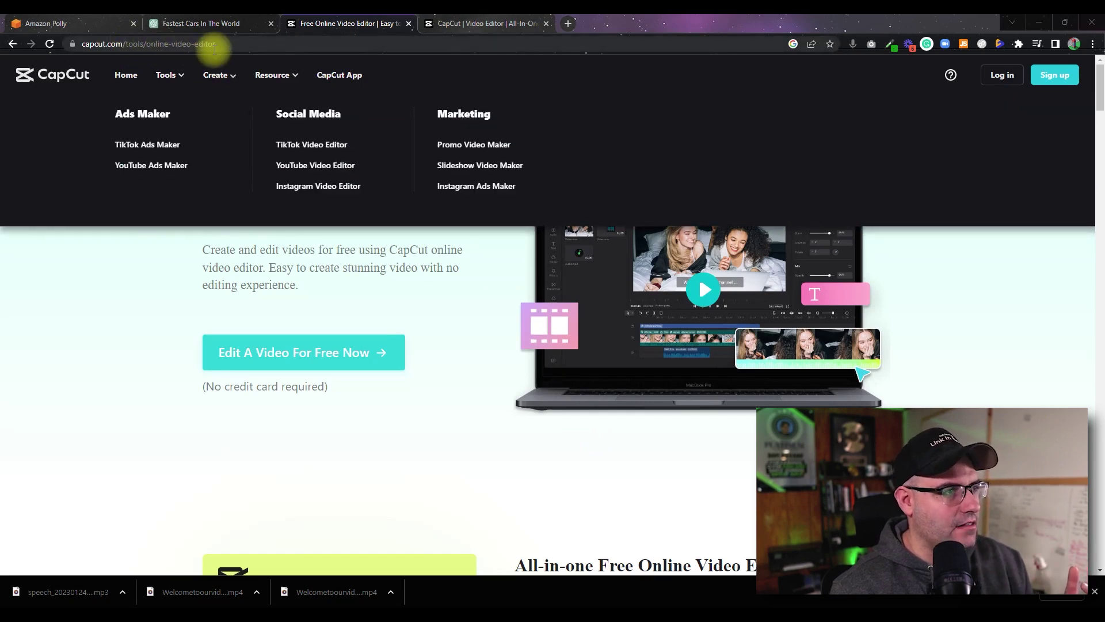
# Put the Pictory car video and speech MP3 on the CapCut timeline and play from 00:00
pyautogui.click(471, 24)
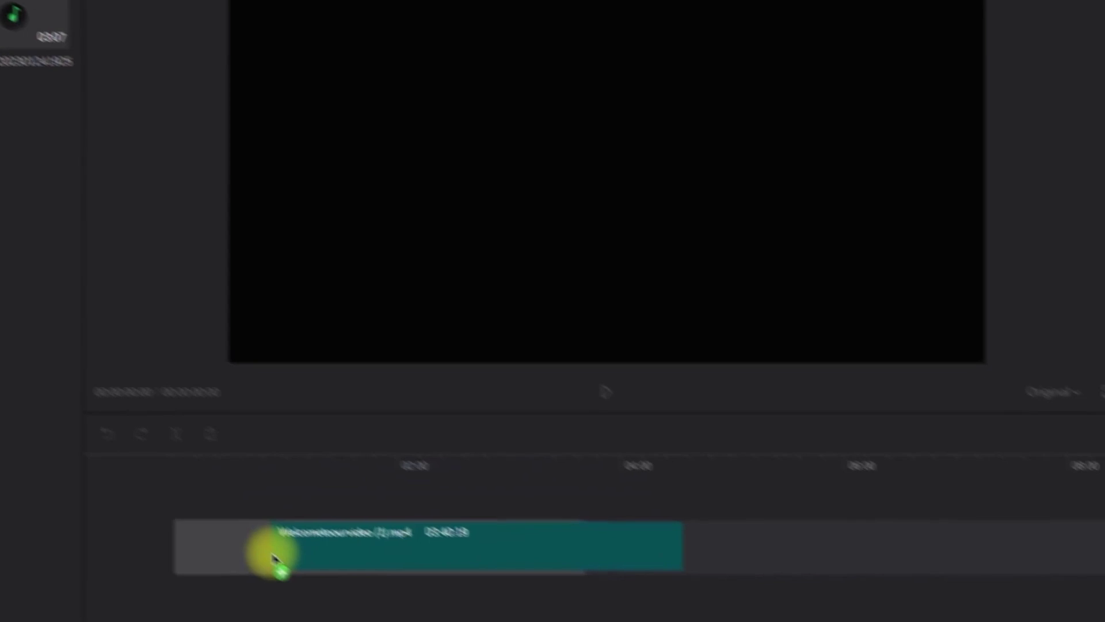
pyautogui.moveTo(274, 558); pyautogui.dragTo(231, 562)
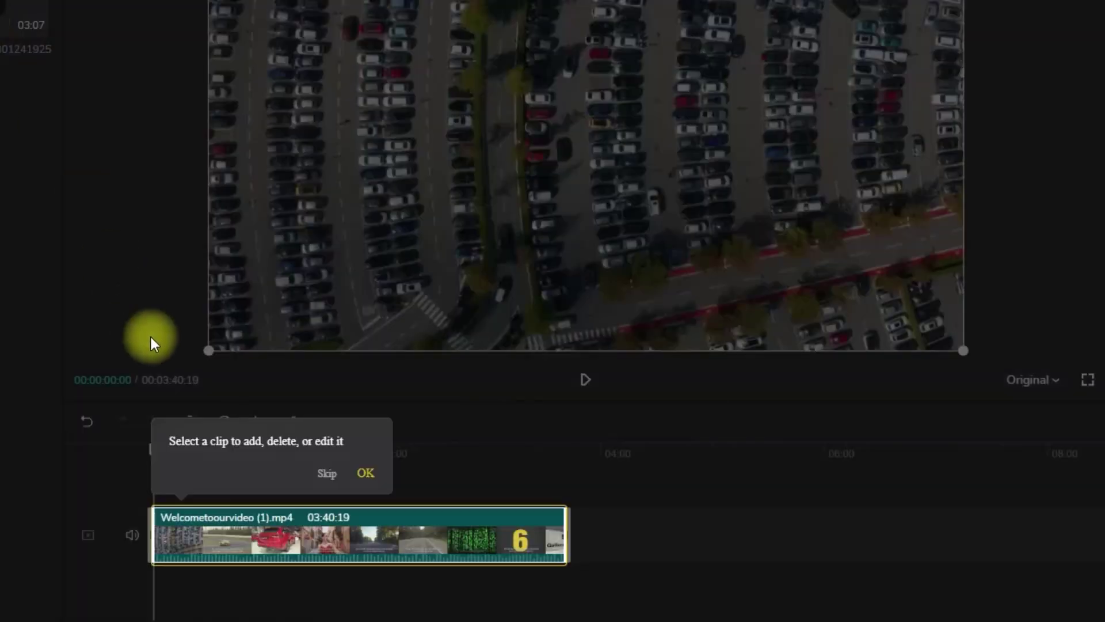
pyautogui.moveTo(148, 173); pyautogui.dragTo(296, 547)
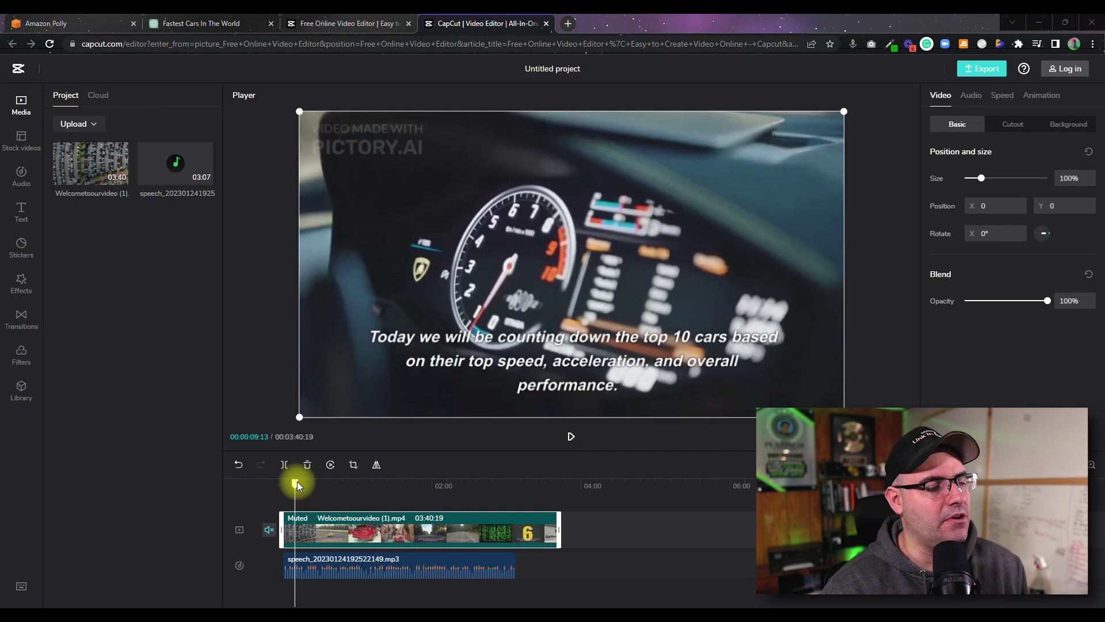
pyautogui.moveTo(297, 481); pyautogui.dragTo(271, 478)
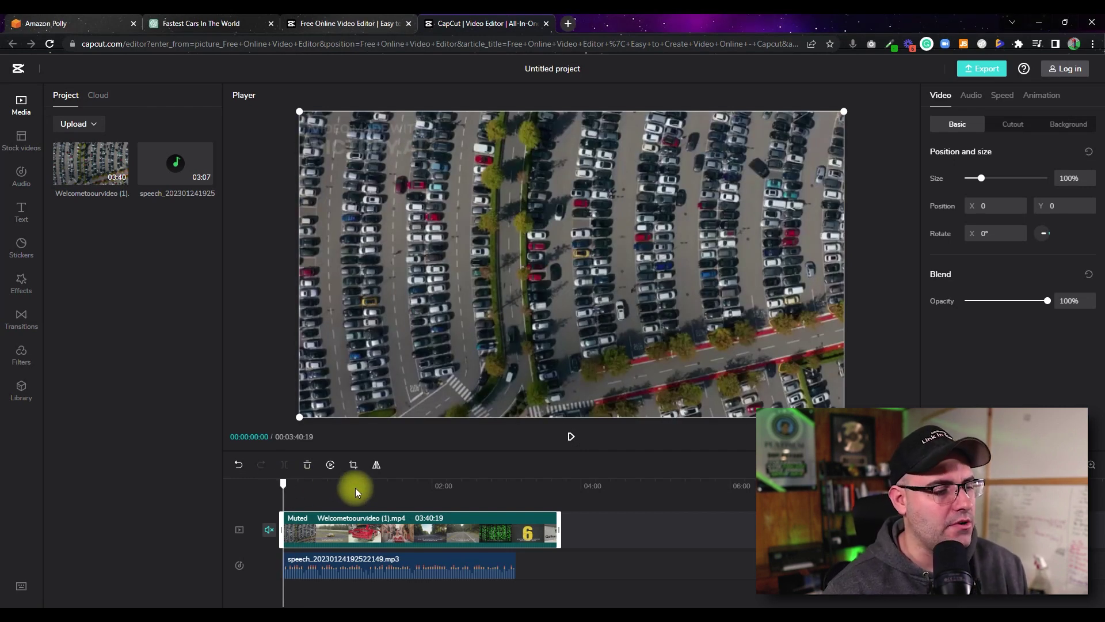
pyautogui.press('space')
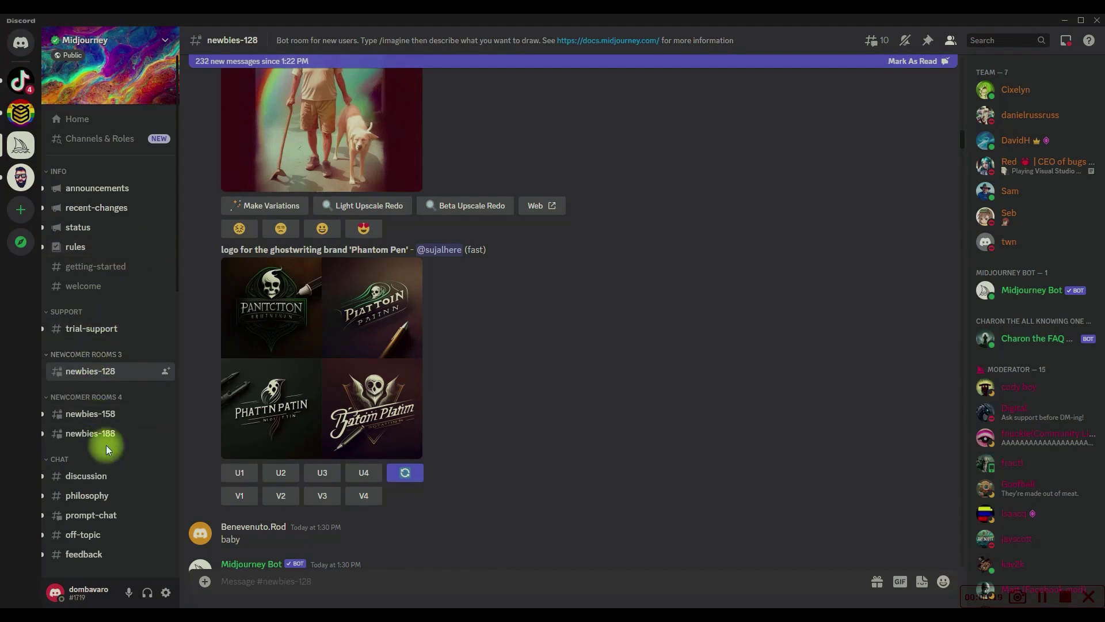
pyautogui.moveTo(89, 377)
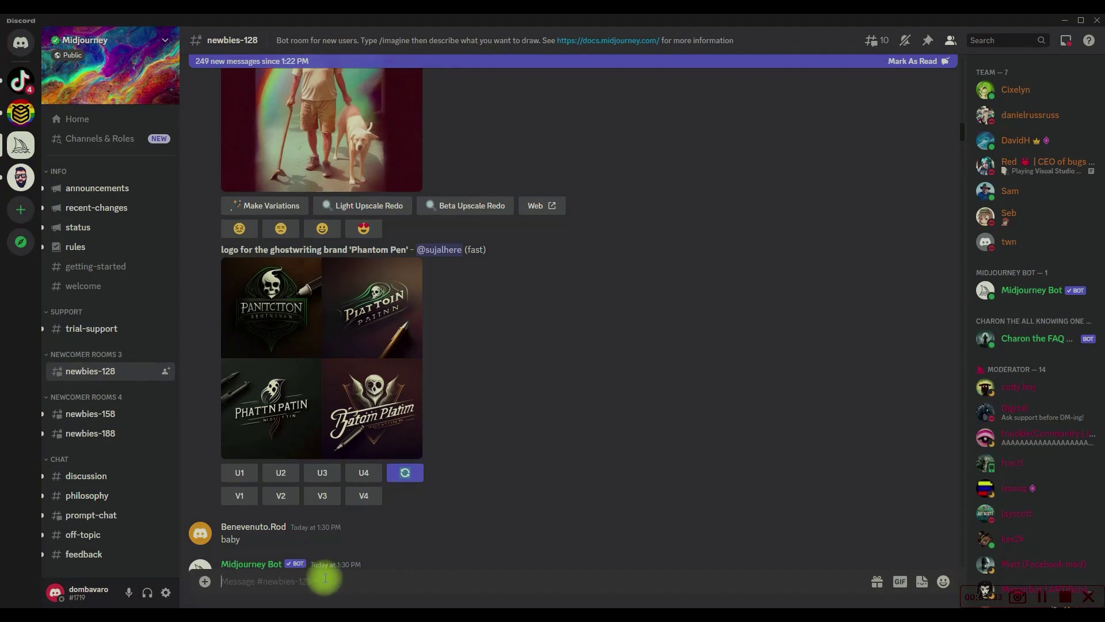
# Run Midjourney /imagine with 'give me a youtube thumbnail for a video about fast cars'
pyautogui.write('/')
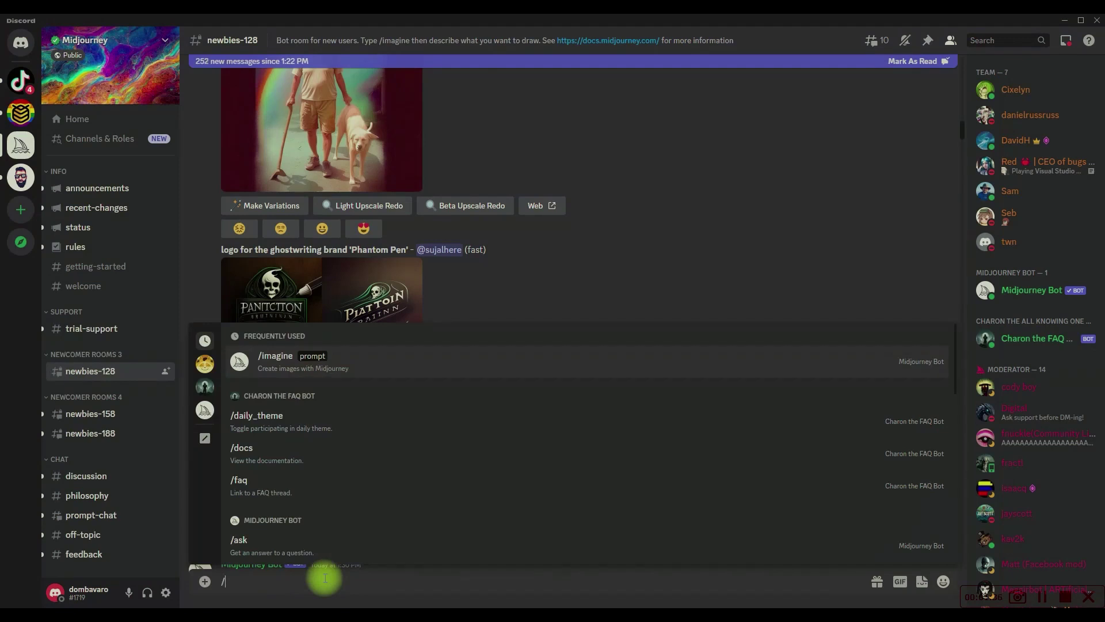
pyautogui.click(281, 364)
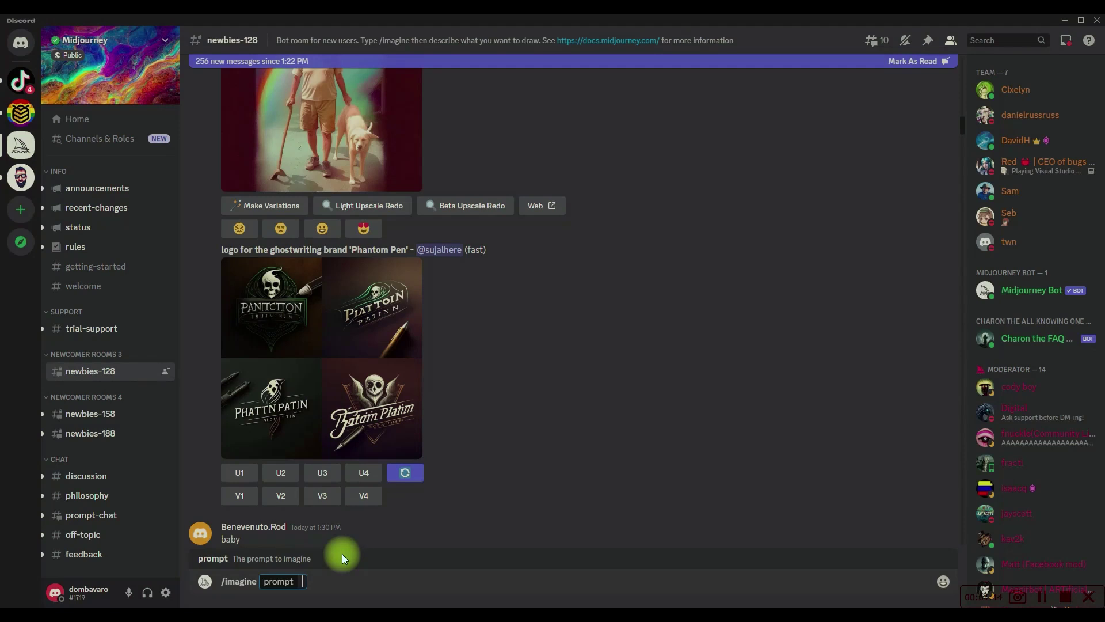
pyautogui.write('give me a youtube thumbnail for a video about fast cars')
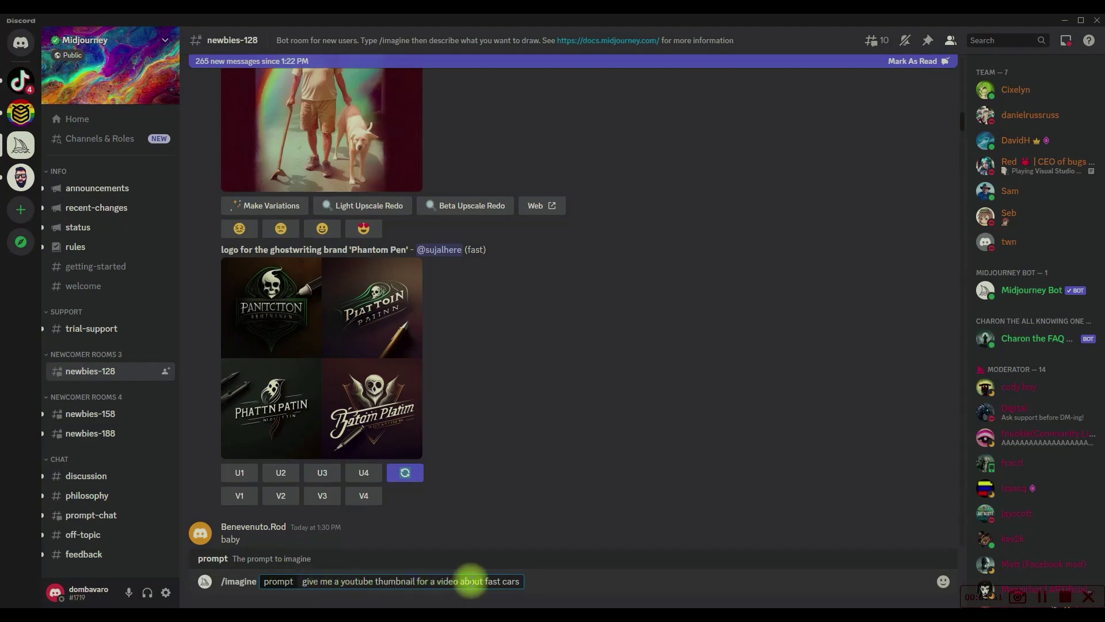
pyautogui.press('Return')
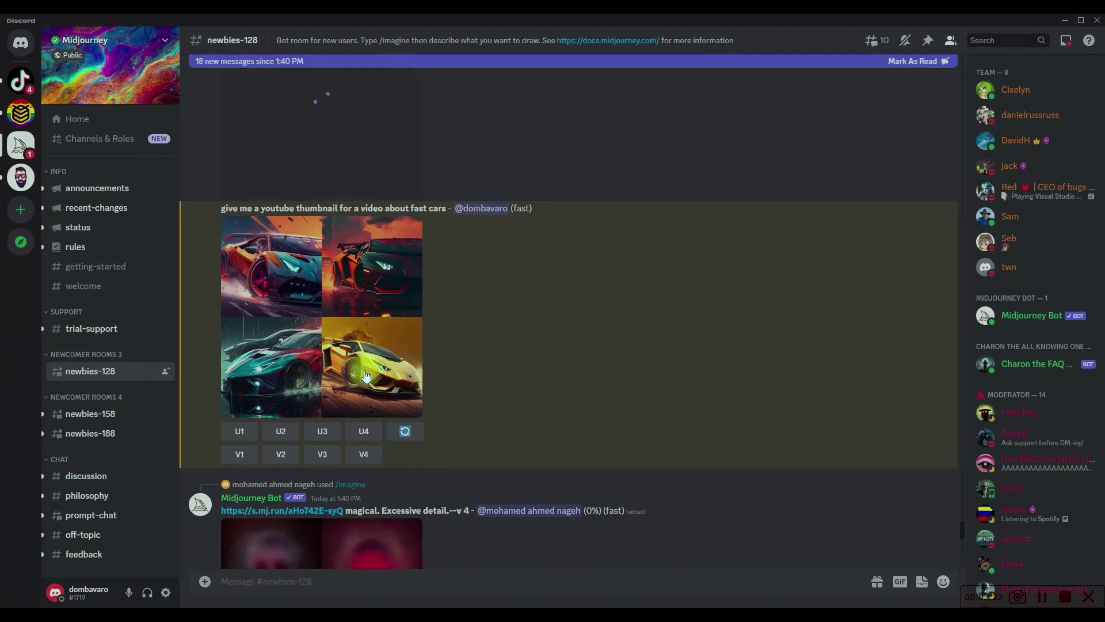
# Request V4 variations of the yellow car and reroll the fast-cars prompt for a new grid
pyautogui.click(365, 458)
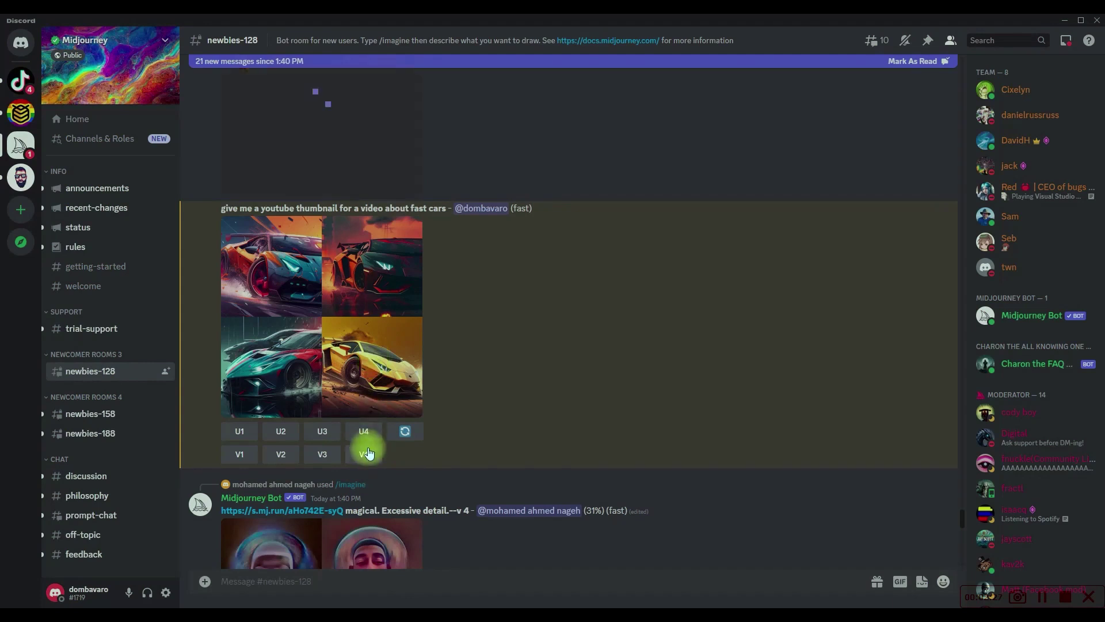
pyautogui.click(363, 464)
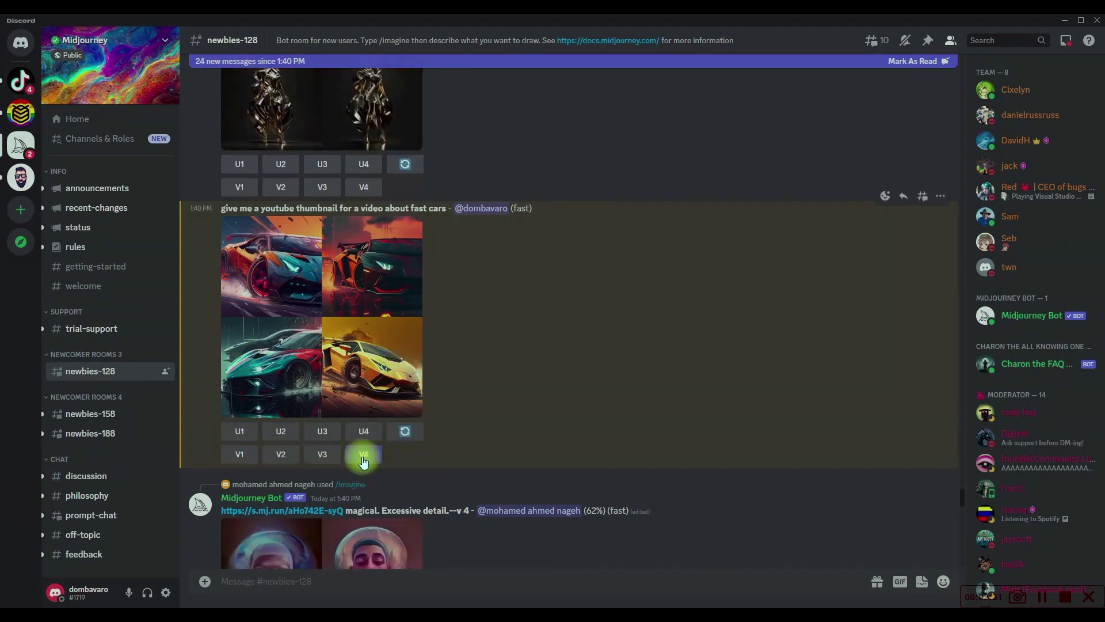
pyautogui.click(406, 436)
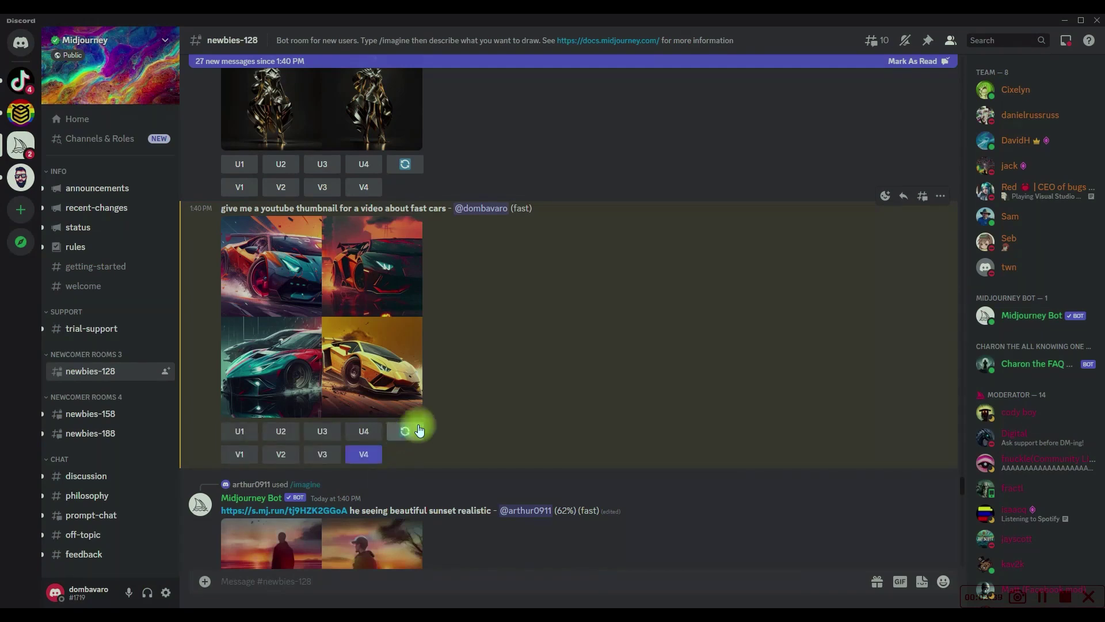
pyautogui.scroll(-10, 463, 381)
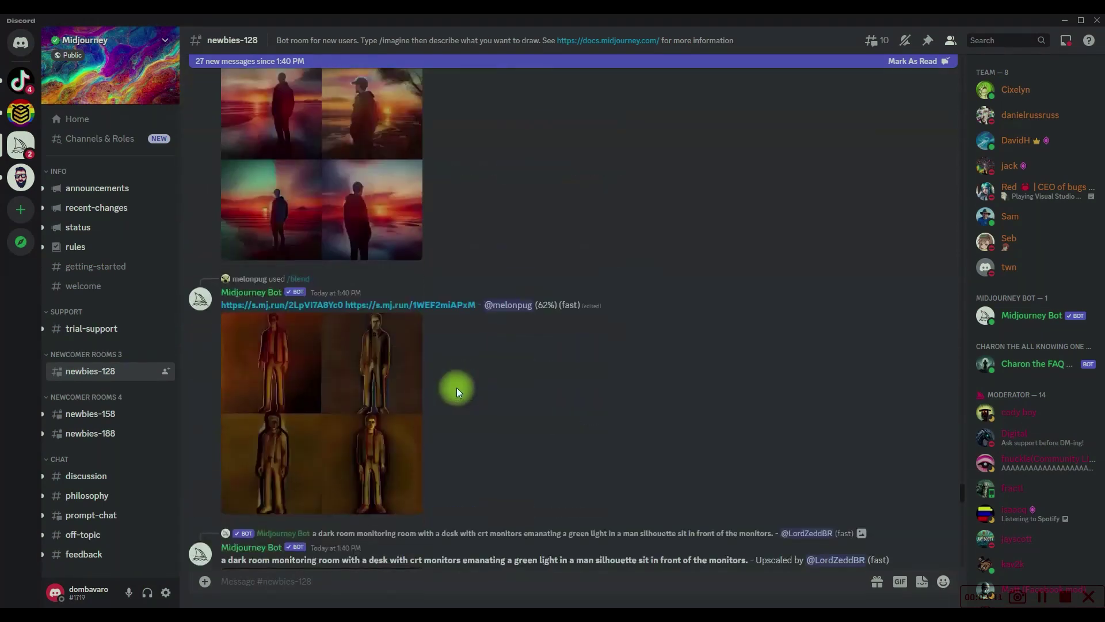
pyautogui.scroll(-15, 457, 388)
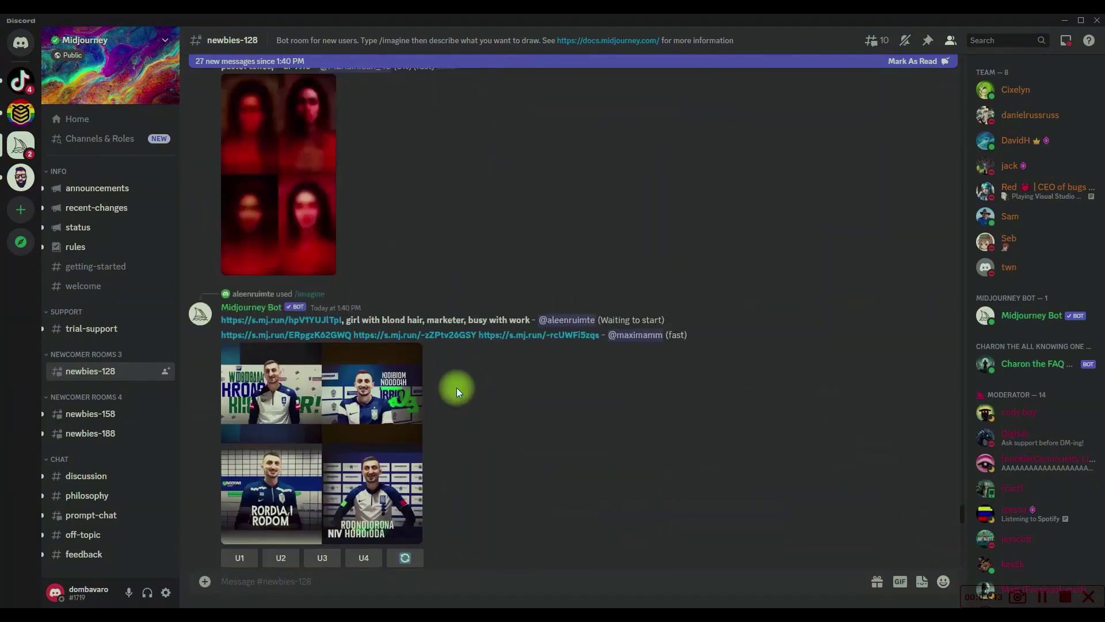
pyautogui.scroll(15, 457, 388)
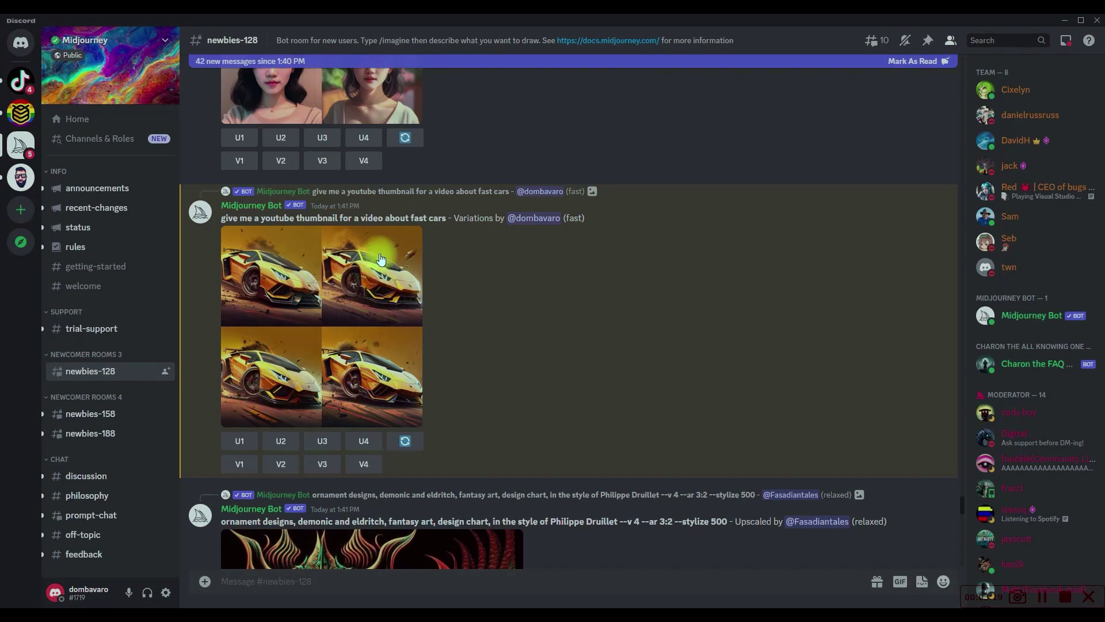
# Upscale yellow car variation 2 (U2), make V2 variations of the rerolled grid, then upscale car 3
pyautogui.click(281, 442)
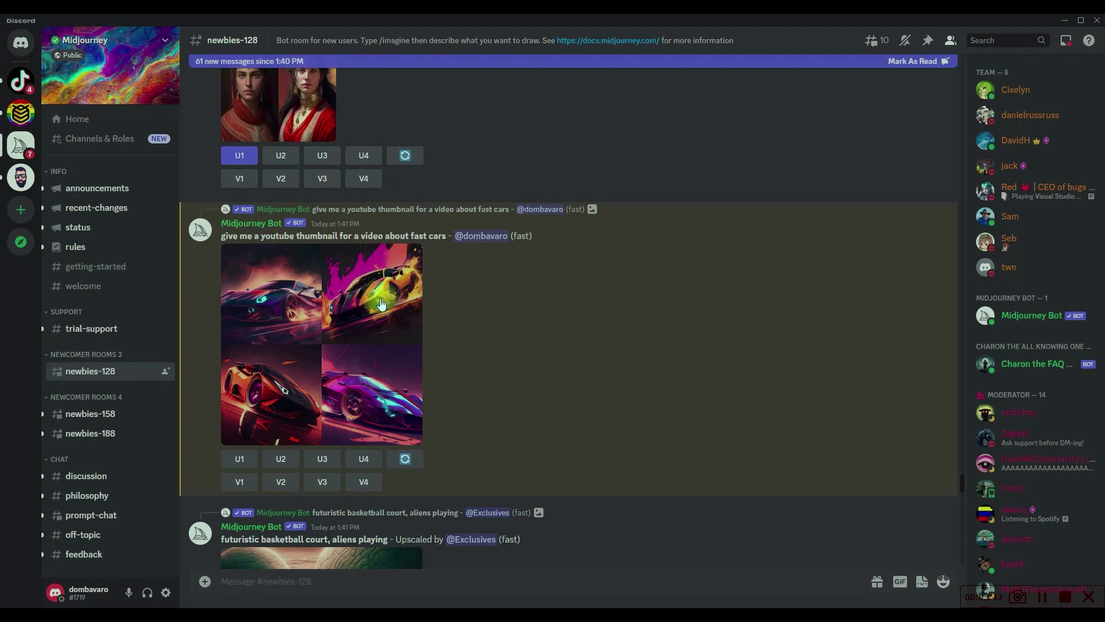
pyautogui.click(281, 481)
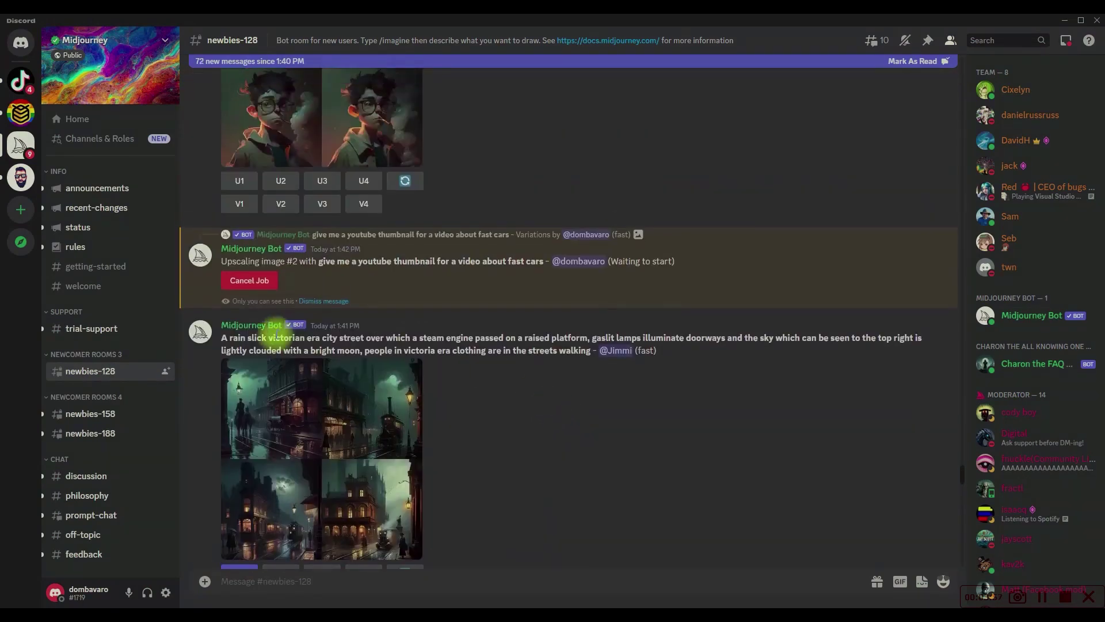
pyautogui.scroll(-15, 536, 320)
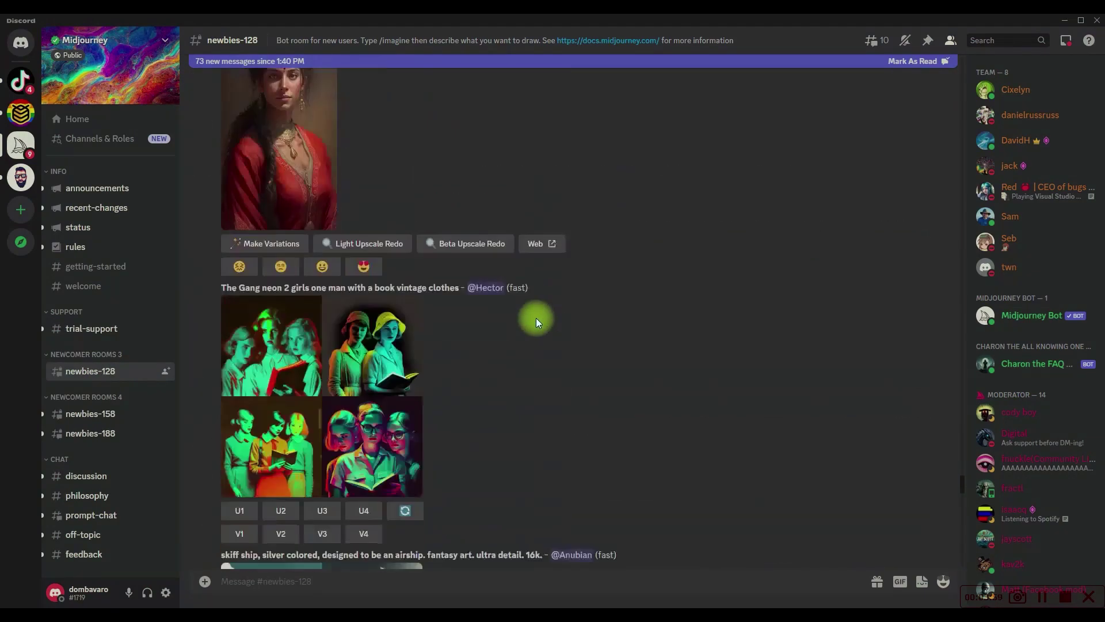
pyautogui.scroll(-20, 537, 318)
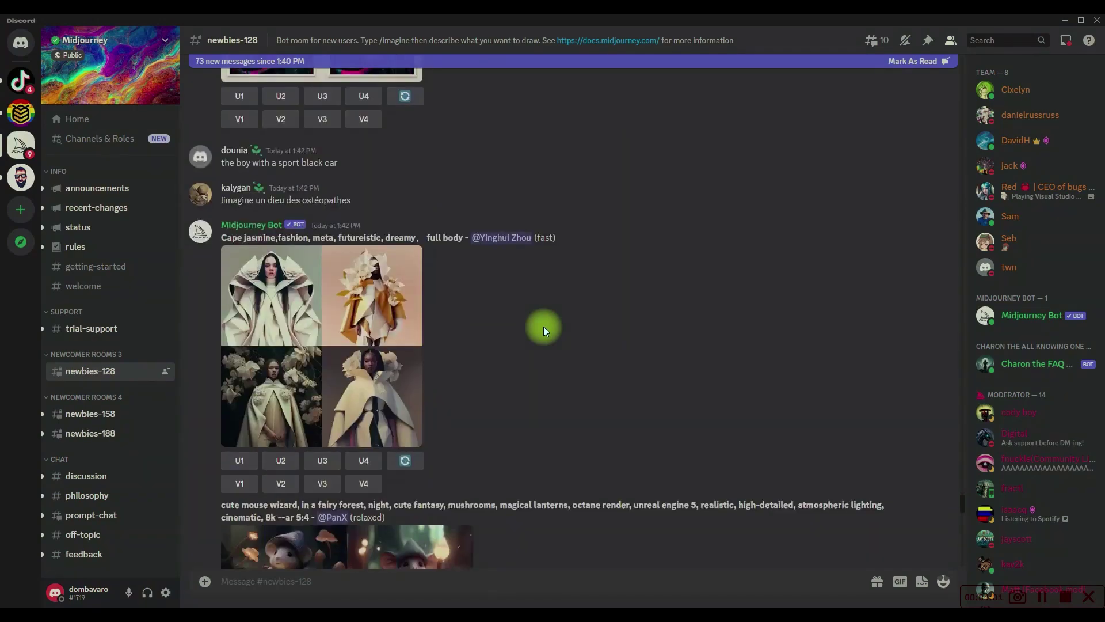
pyautogui.scroll(-20, 544, 328)
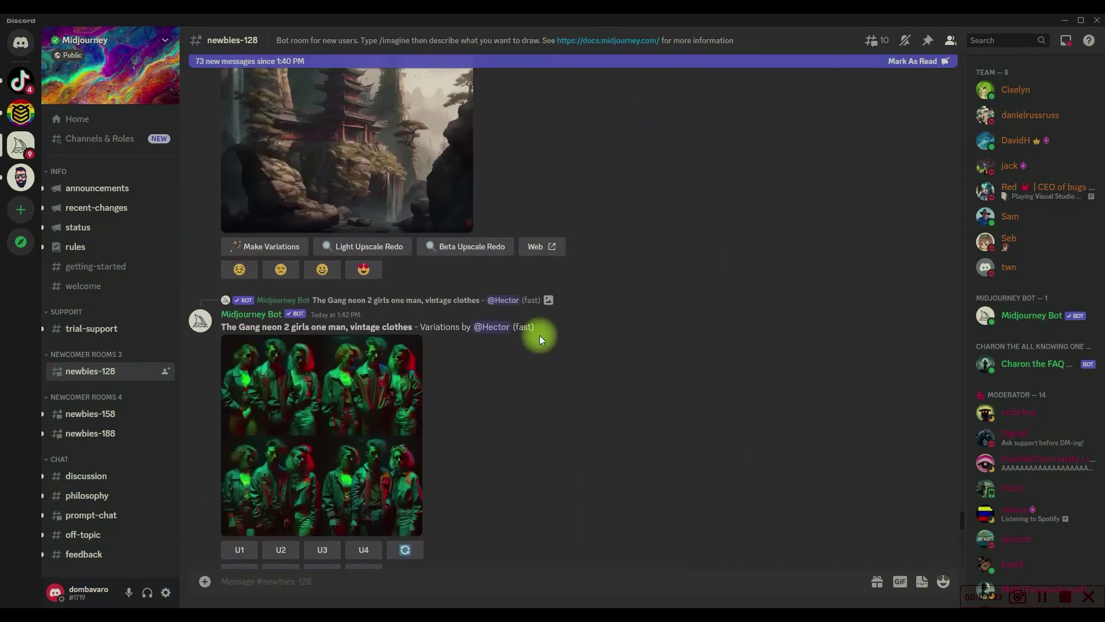
pyautogui.scroll(-20, 540, 335)
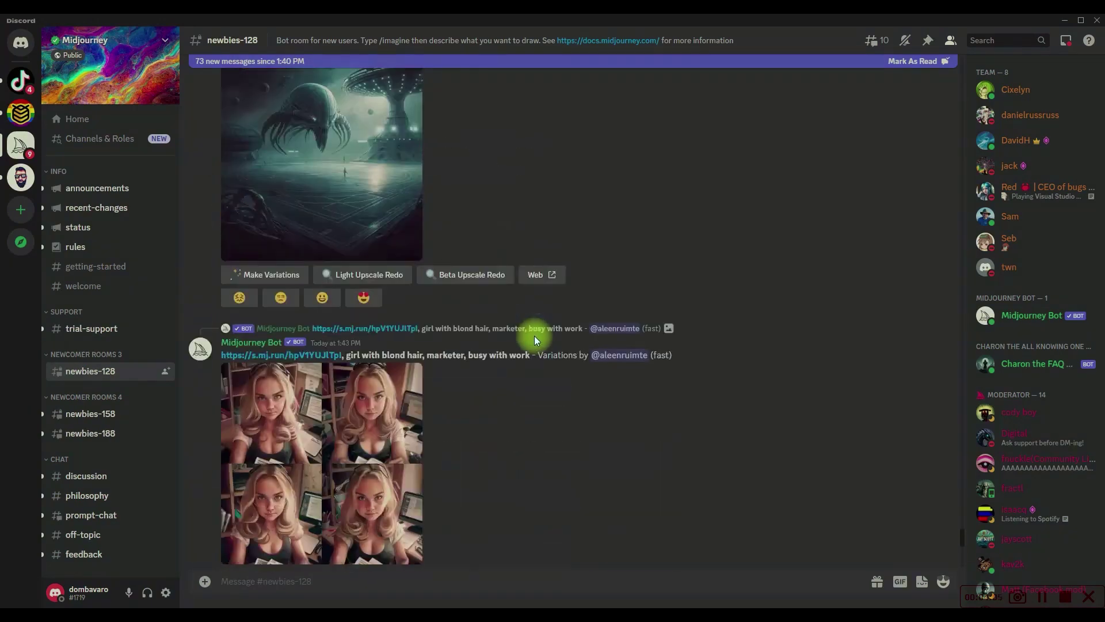
pyautogui.scroll(-10, 534, 347)
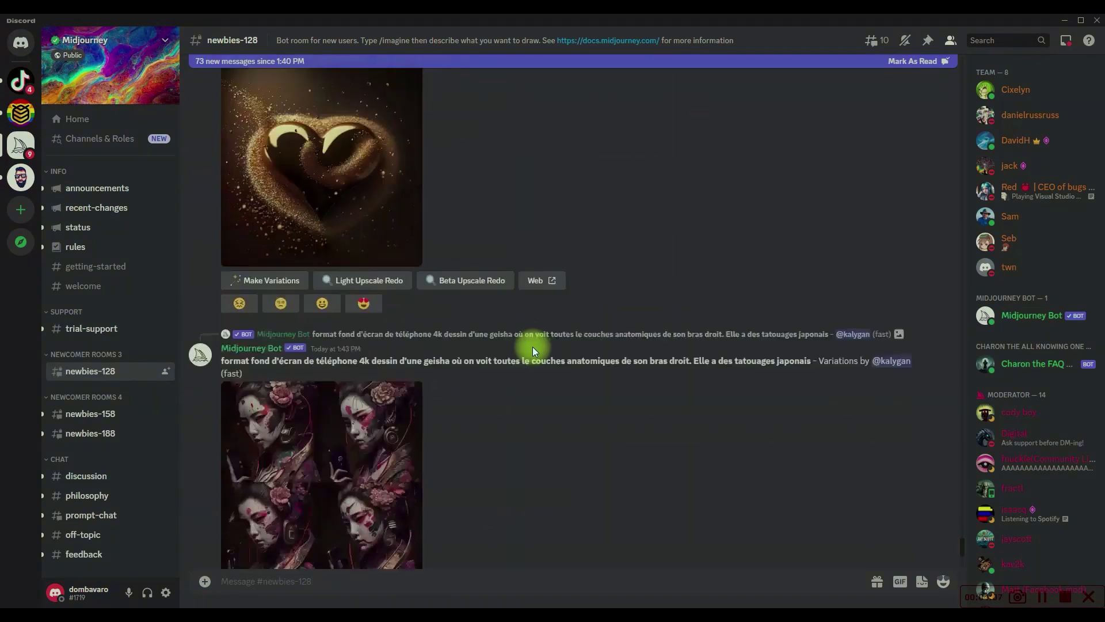
pyautogui.scroll(-10, 534, 347)
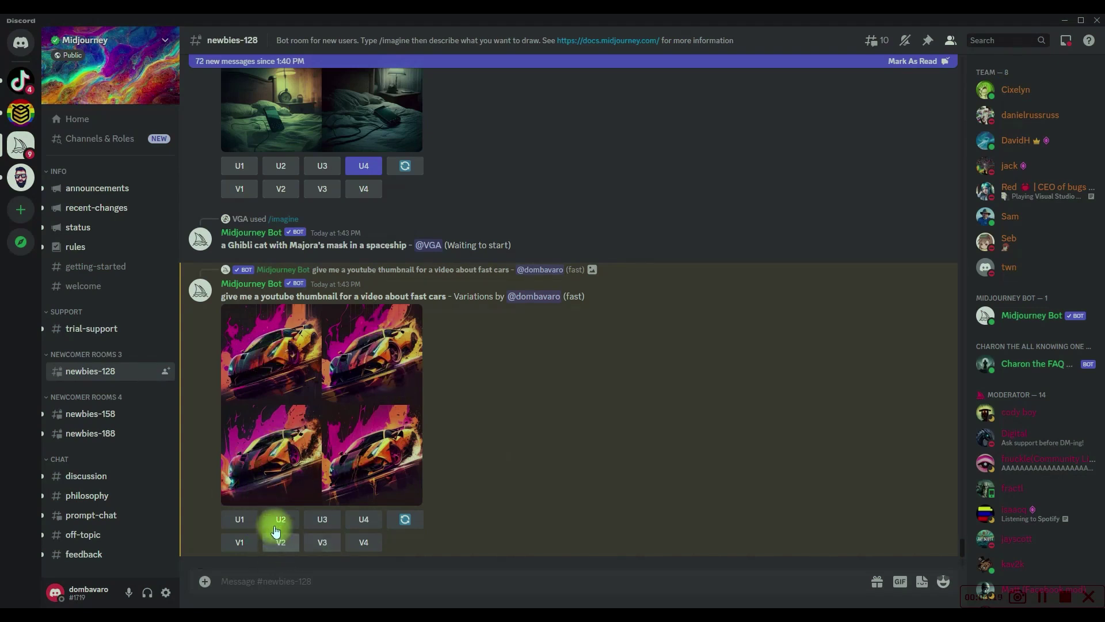
pyautogui.click(322, 519)
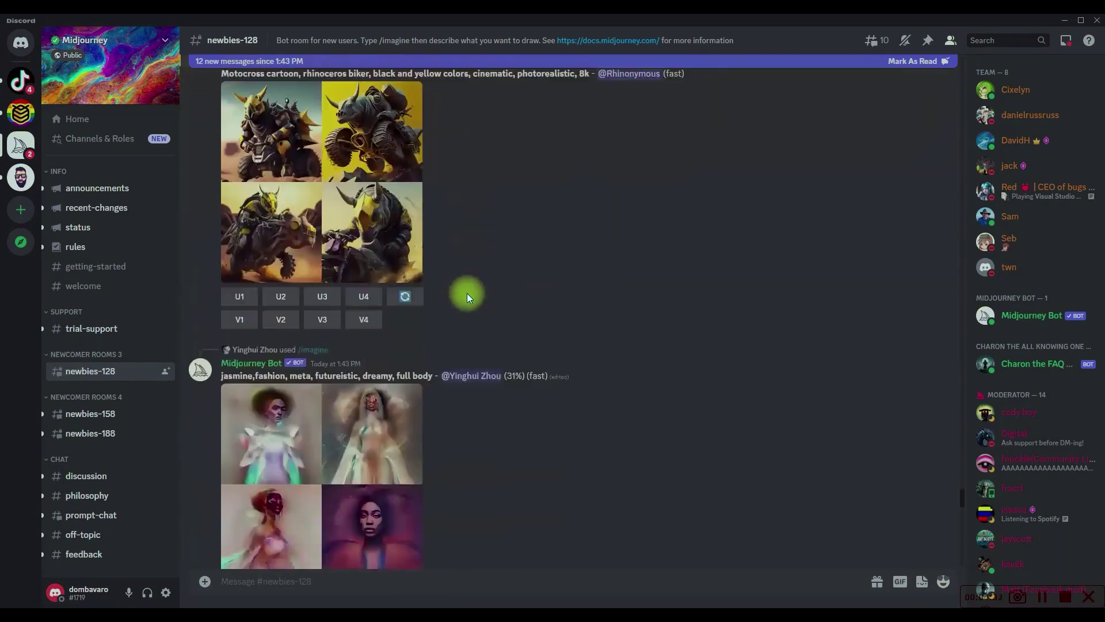
# Scroll back to the finished upscaled yellow car and view it at full size
pyautogui.scroll(5, 468, 287)
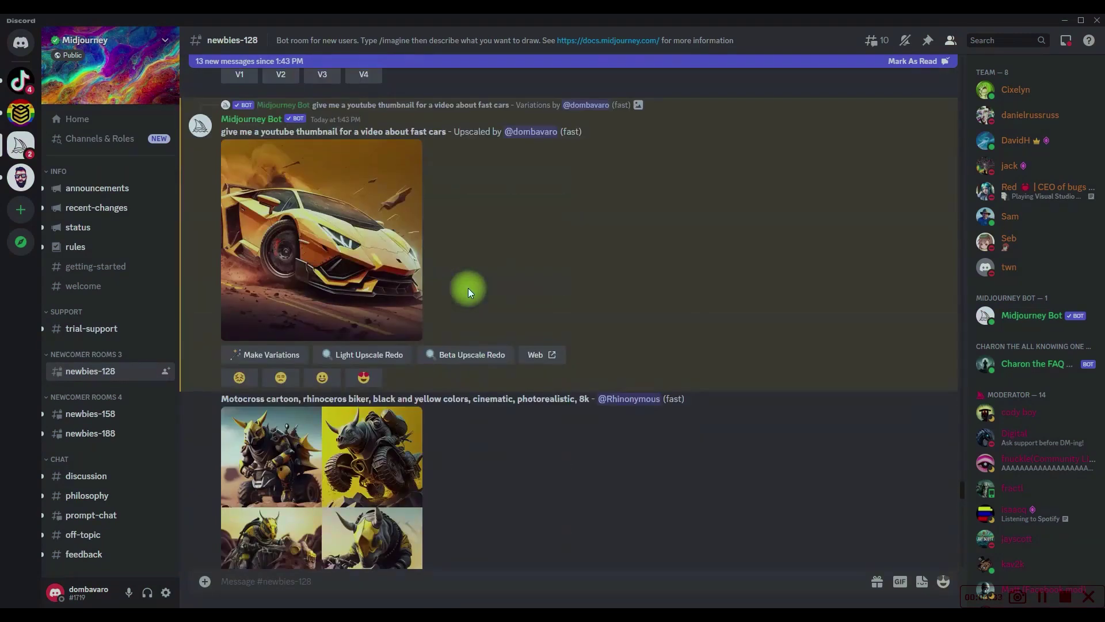
pyautogui.click(331, 233)
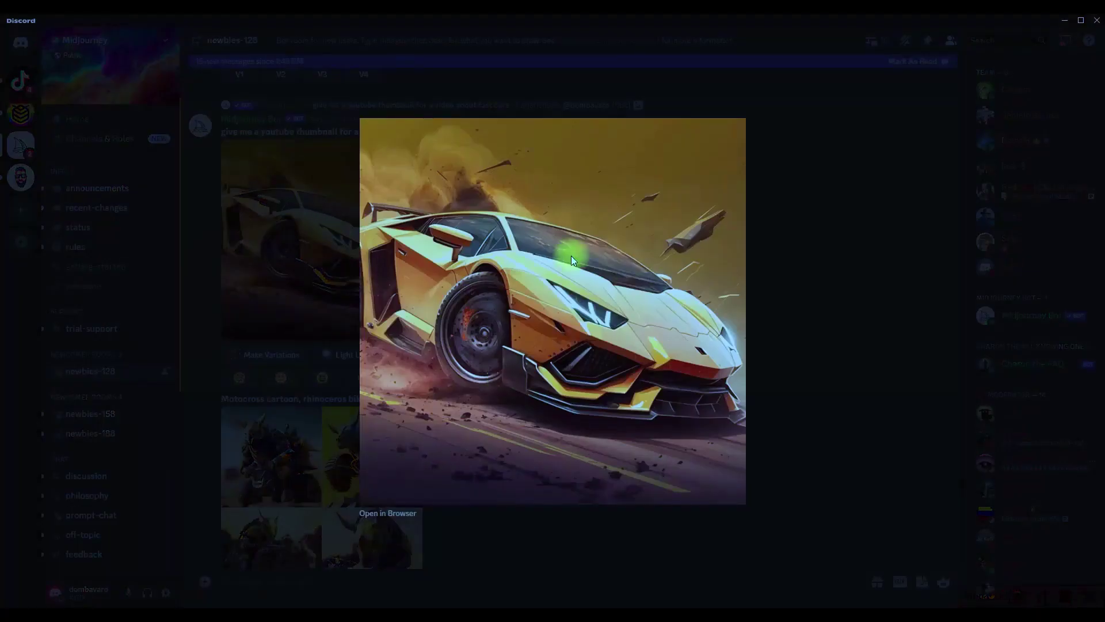
# Save the enlarged yellow sports-car image into the Downloads folder via Save Image
pyautogui.rightClick(506, 247)
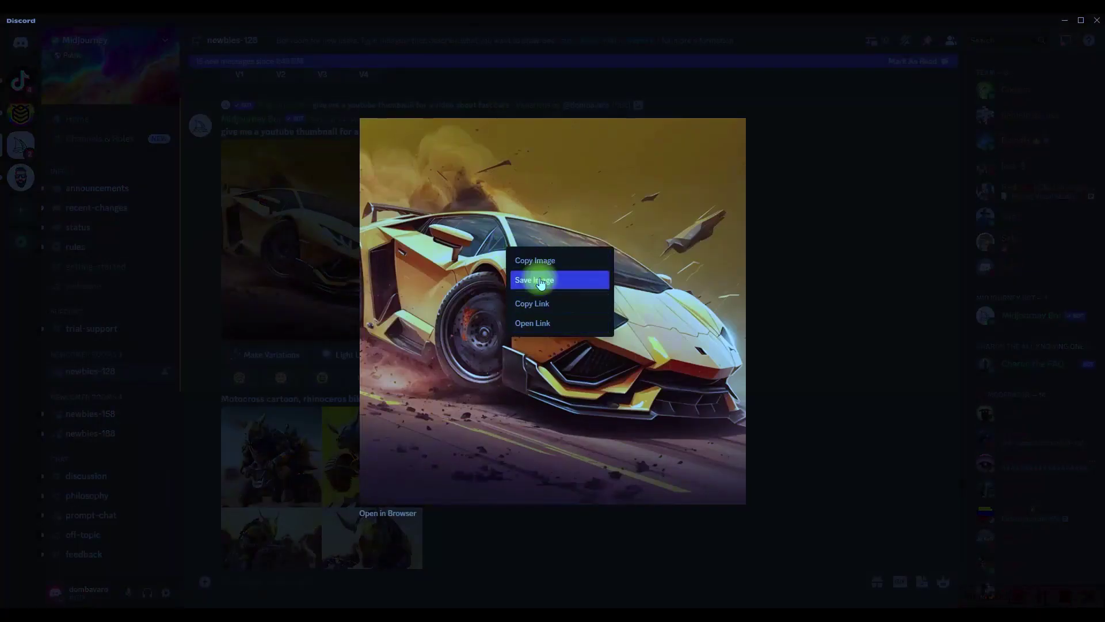
pyautogui.click(540, 280)
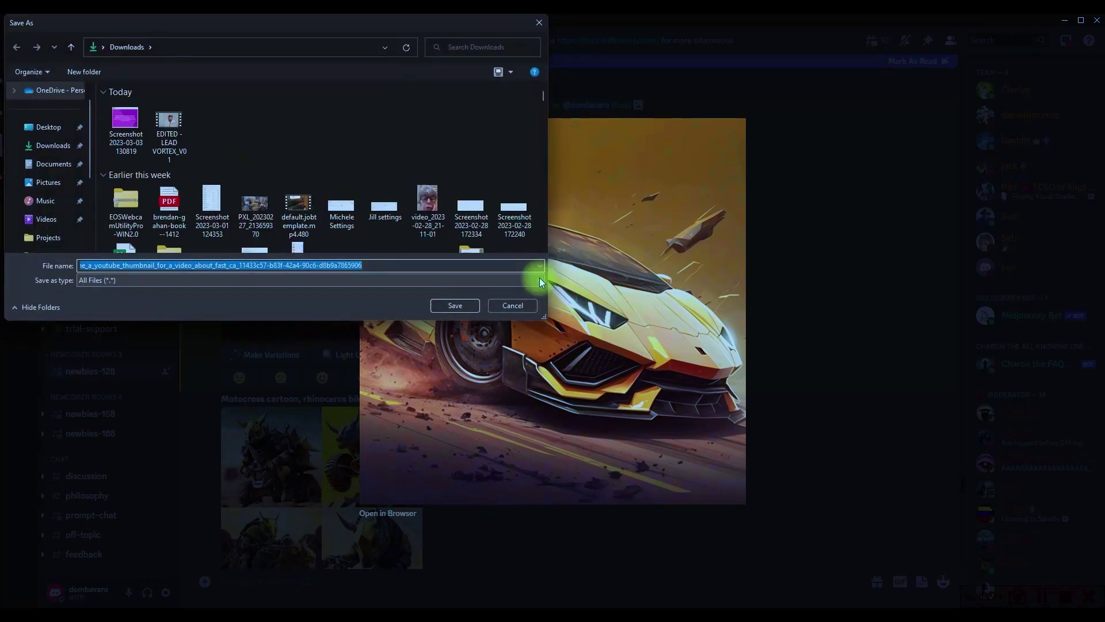
pyautogui.press('Return')
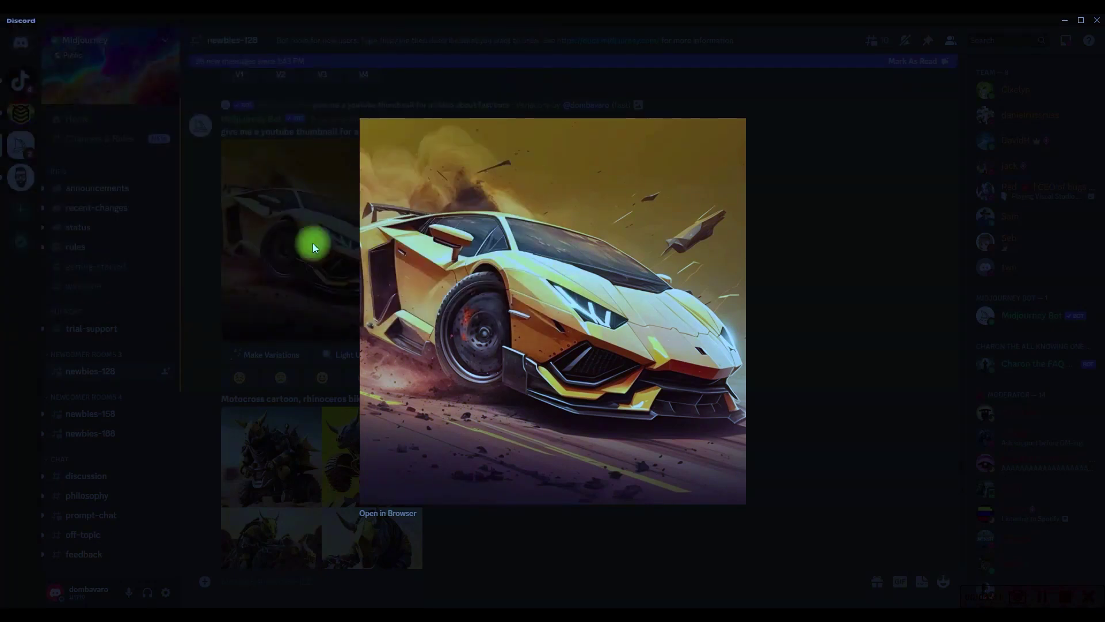